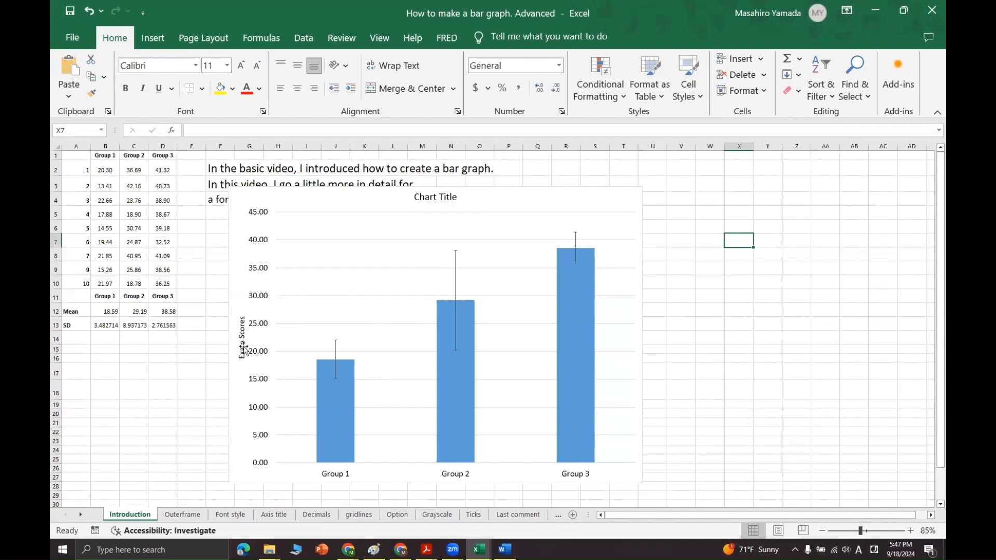
Reposition the bar chart on the Introduction sheet next to the data table and enlarge it slightly from its lower-left corner
left_click(183, 413)
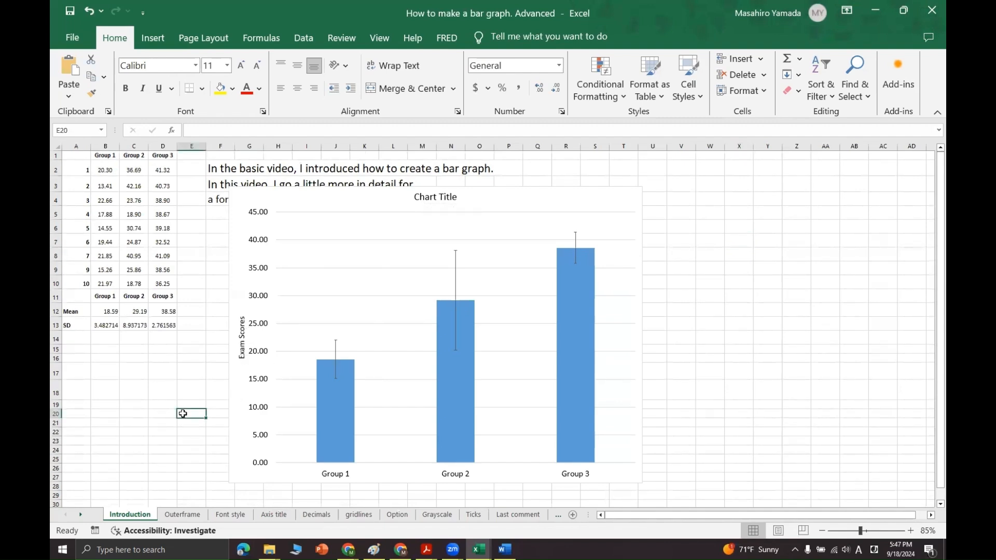
left_click(237, 429)
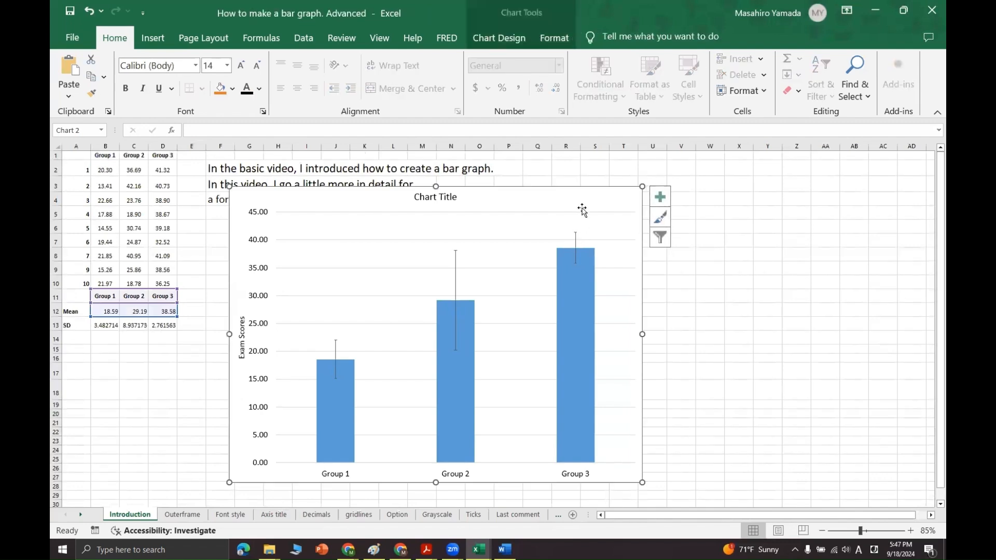
left_click_drag(584, 196, 601, 187)
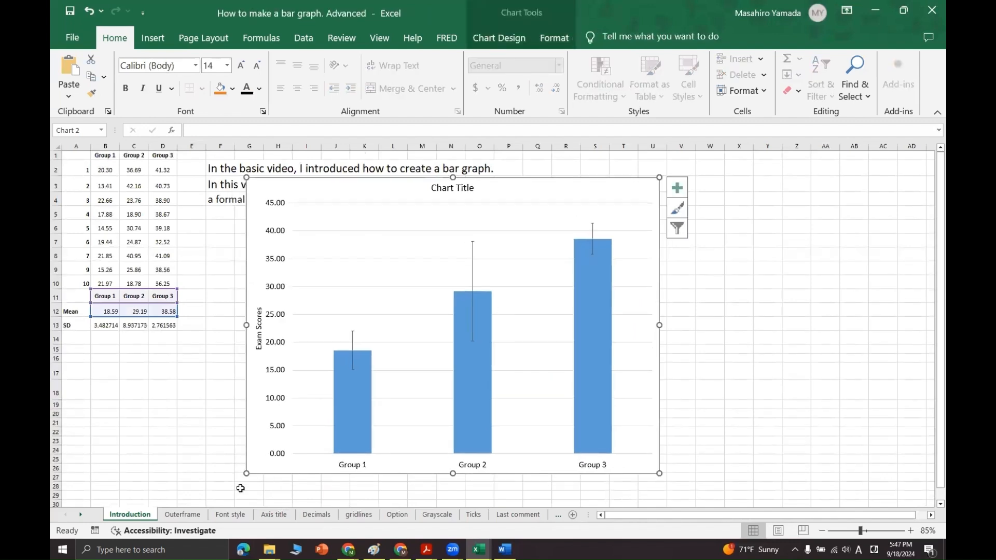
left_click_drag(247, 473, 236, 481)
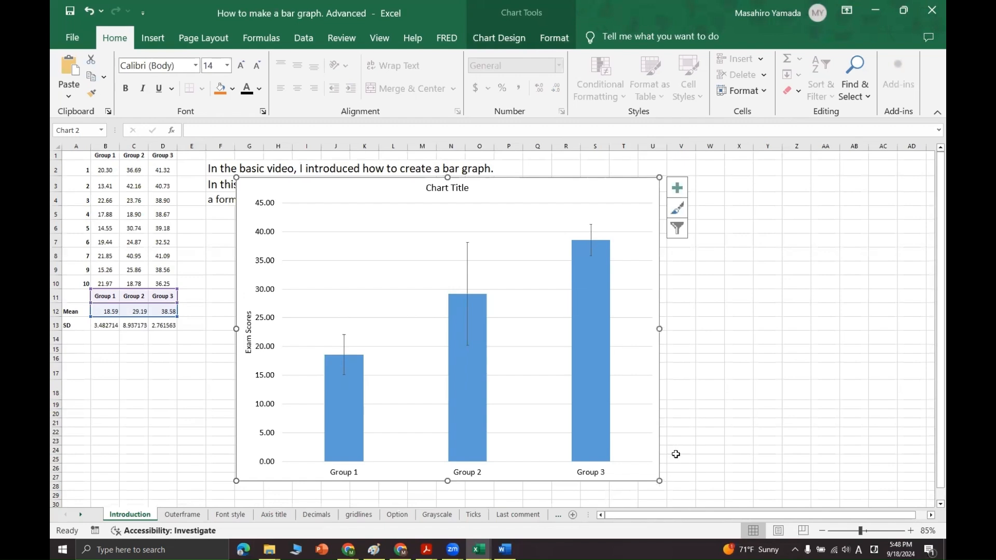
left_click(709, 423)
left_click_drag(325, 265, 303, 252)
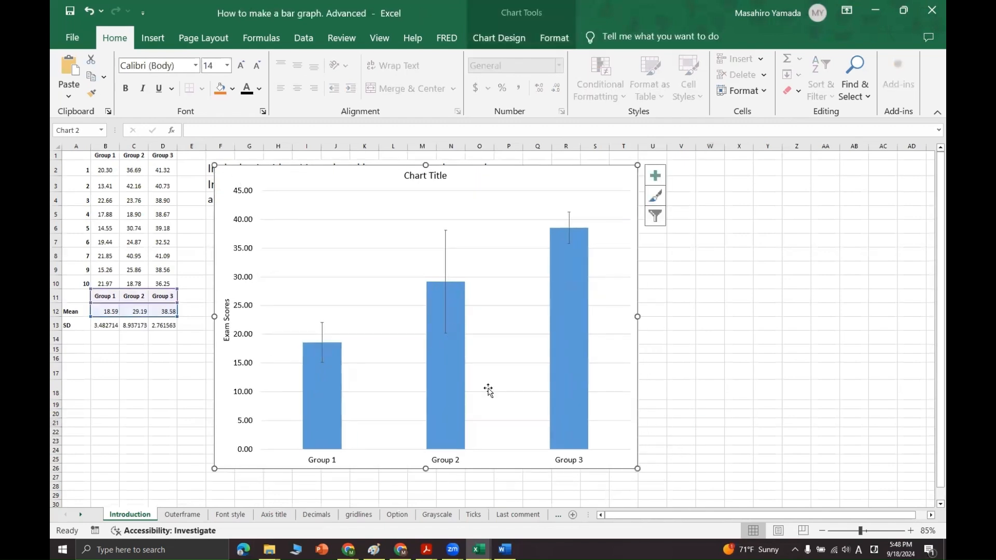
Fill all three bars of the chart with orange
left_click(334, 408)
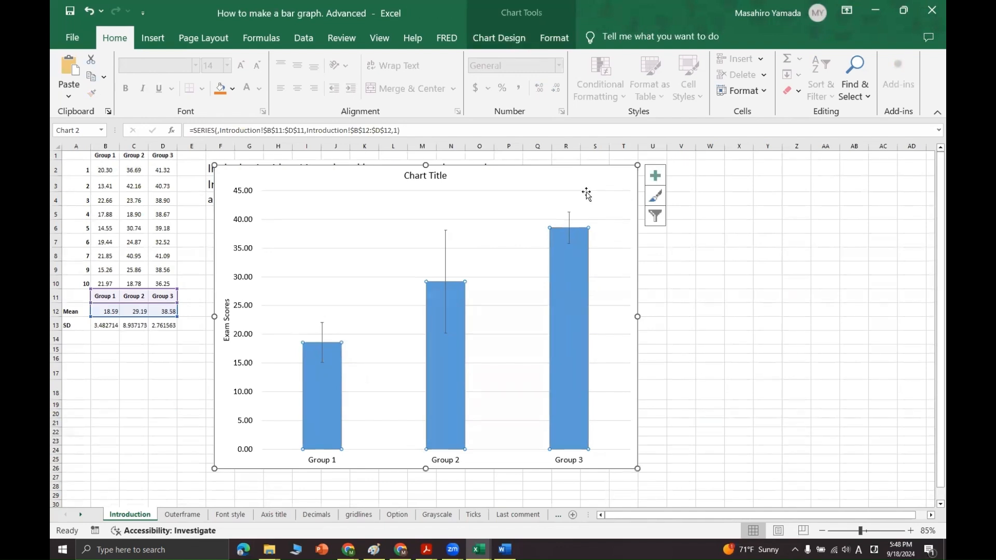
left_click(183, 432)
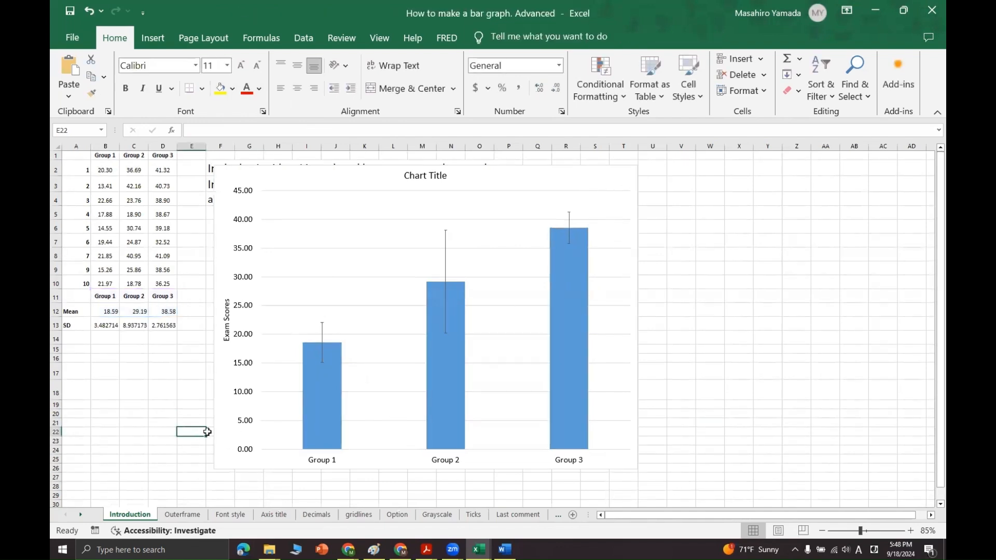
left_click(315, 411)
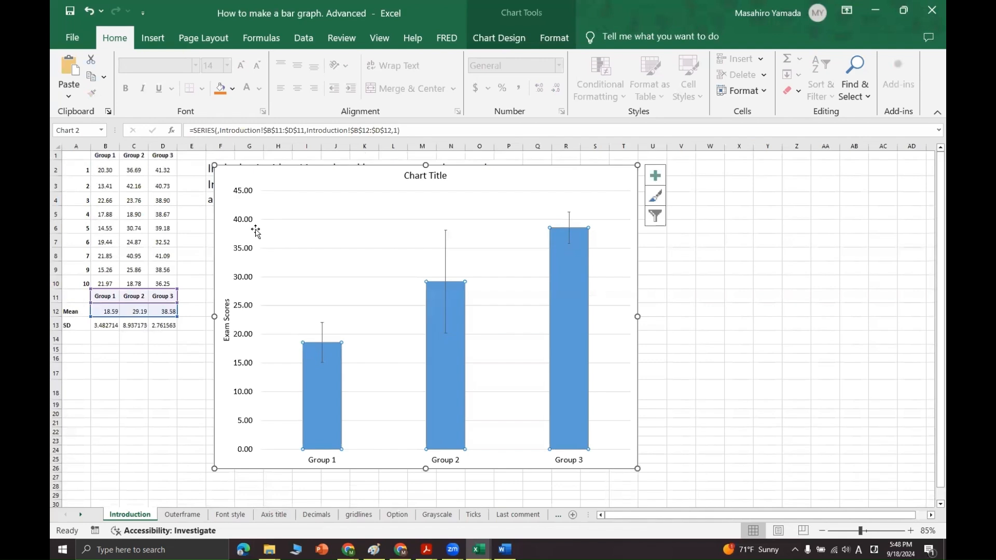
left_click(221, 89)
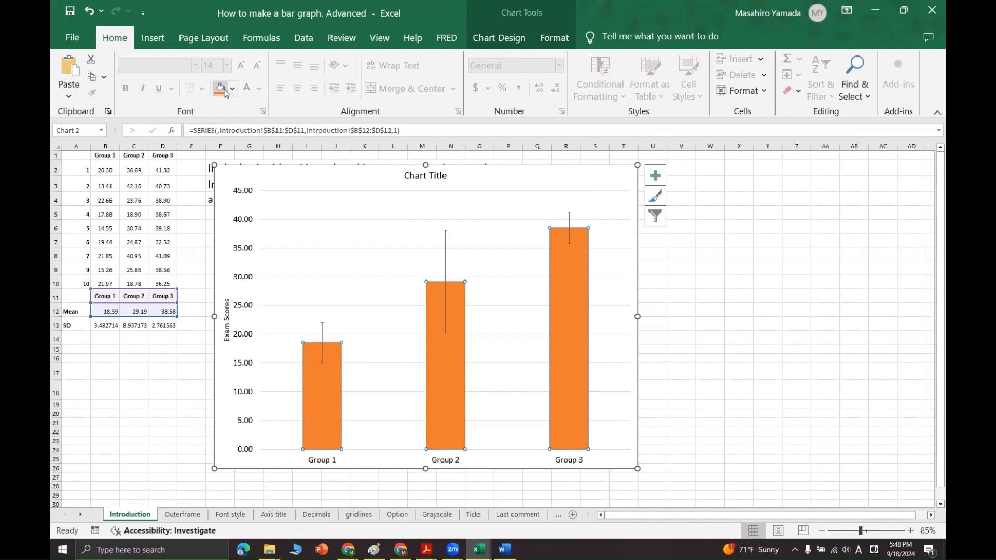
left_click(188, 432)
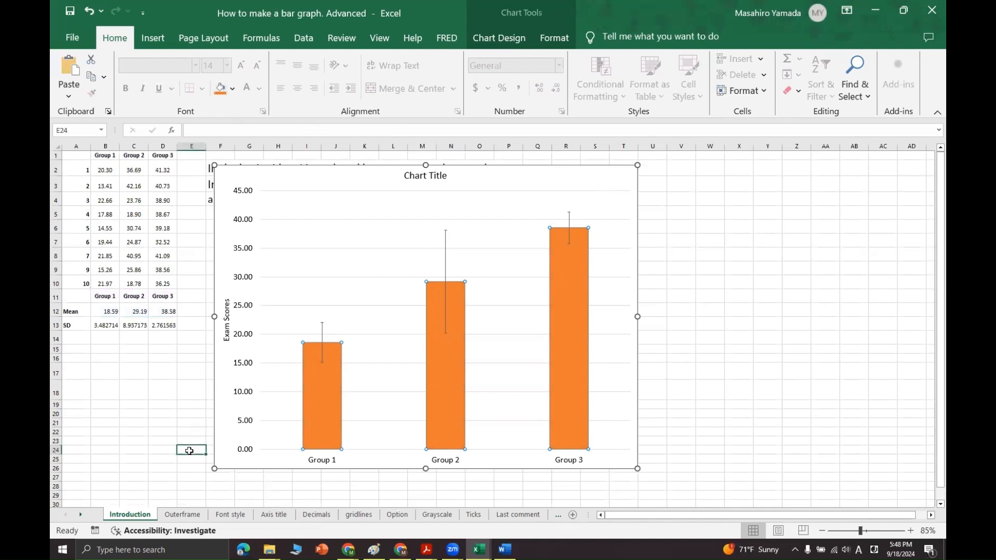
Select only the Group 1 bar and fill it with the standard red
left_click(338, 416)
left_click(692, 394)
left_click(328, 394)
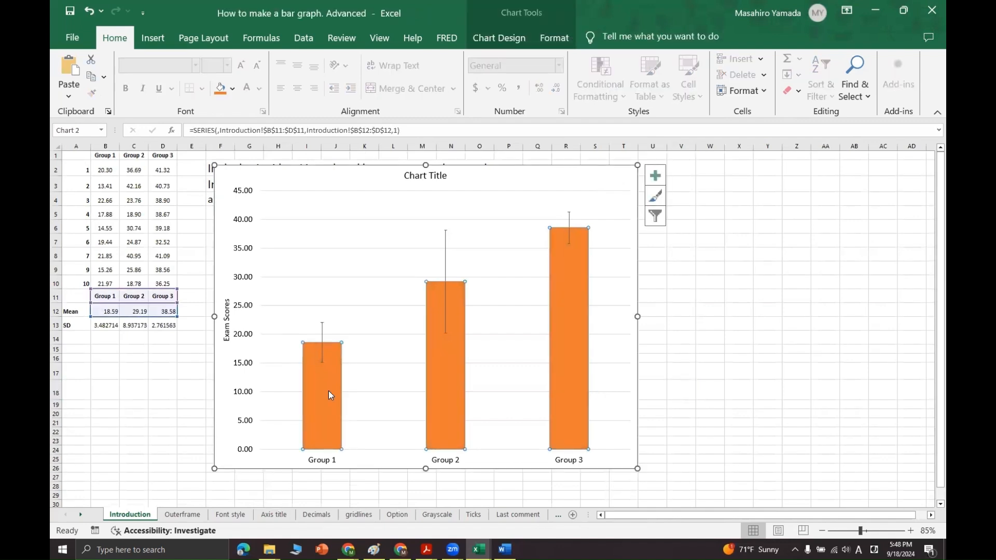
left_click(328, 391)
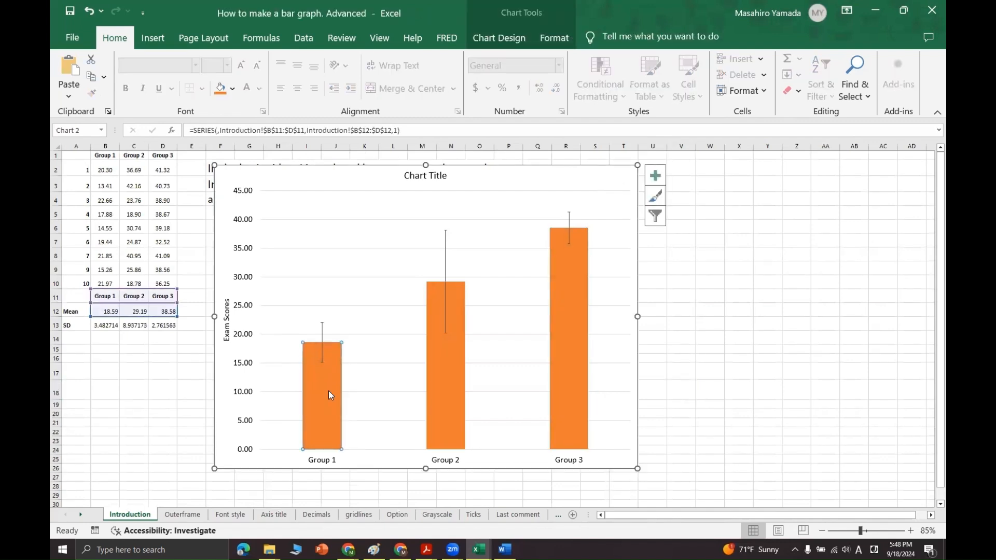
left_click(233, 88)
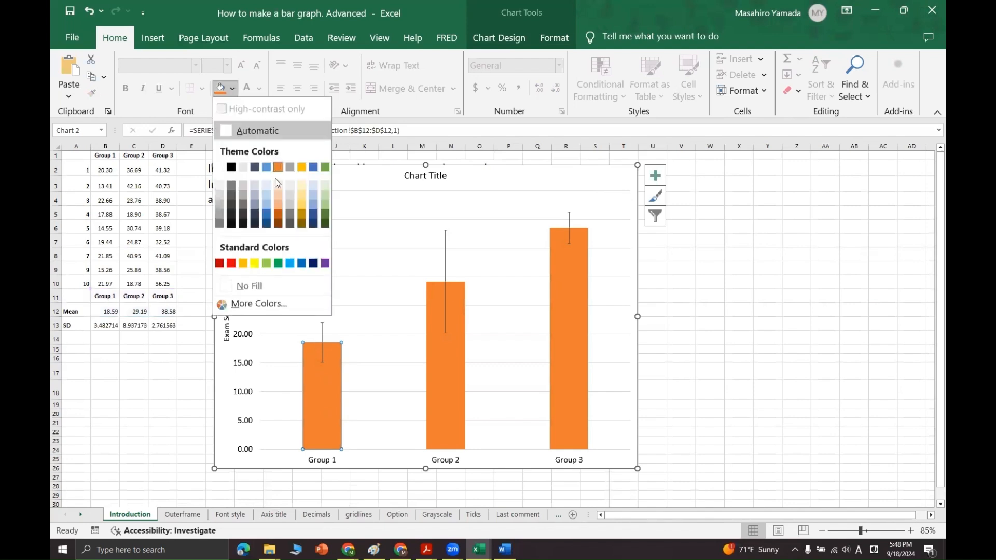
left_click(236, 260)
Fill the Group 2 bar with the standard light green and the Group 3 bar with the theme blue
left_click(456, 372)
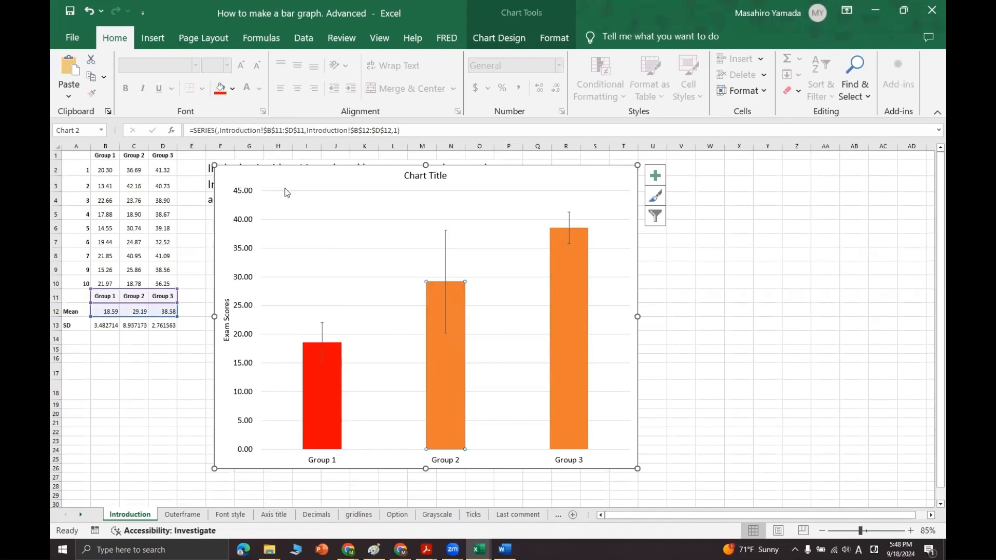
left_click(232, 89)
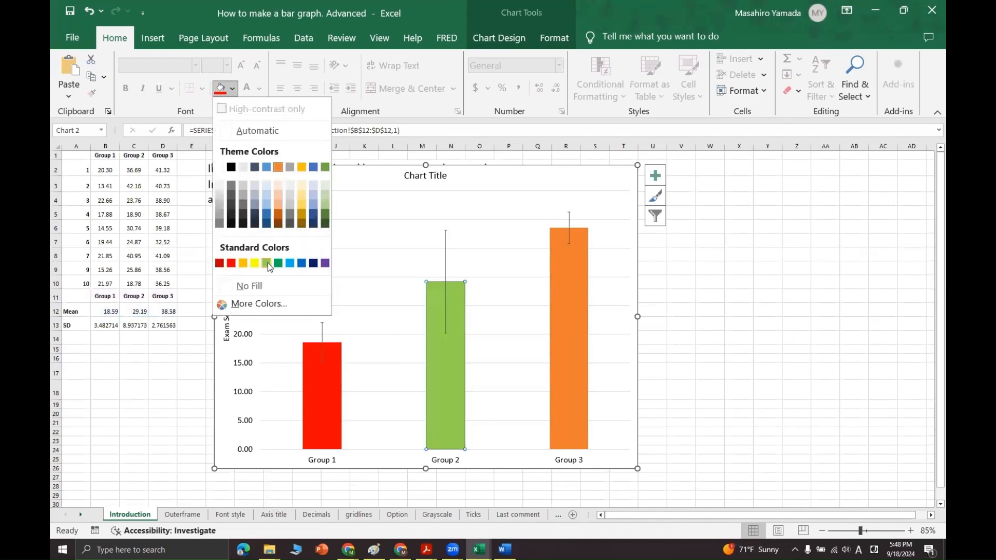
left_click(267, 261)
left_click(567, 328)
left_click(232, 88)
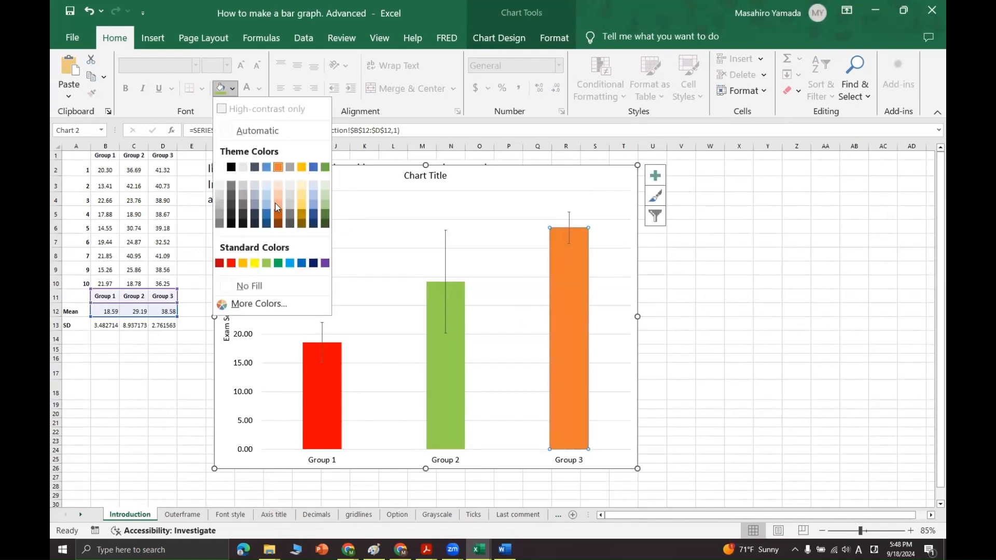
left_click(267, 168)
left_click(750, 354)
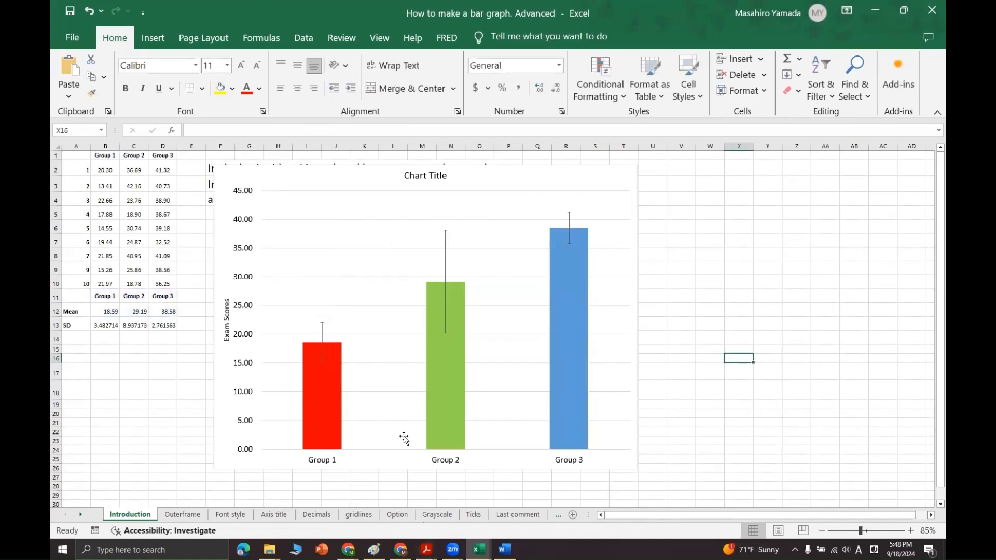
Copy the recoloured chart to the Outerframe sheet and place it below the instructions, beside the example charts
left_click(323, 422)
left_click(736, 358)
mouse_move(522, 178)
left_mouse_down()
mouse_move(850, 244)
mouse_move(516, 171)
left_mouse_up()
left_click(182, 515)
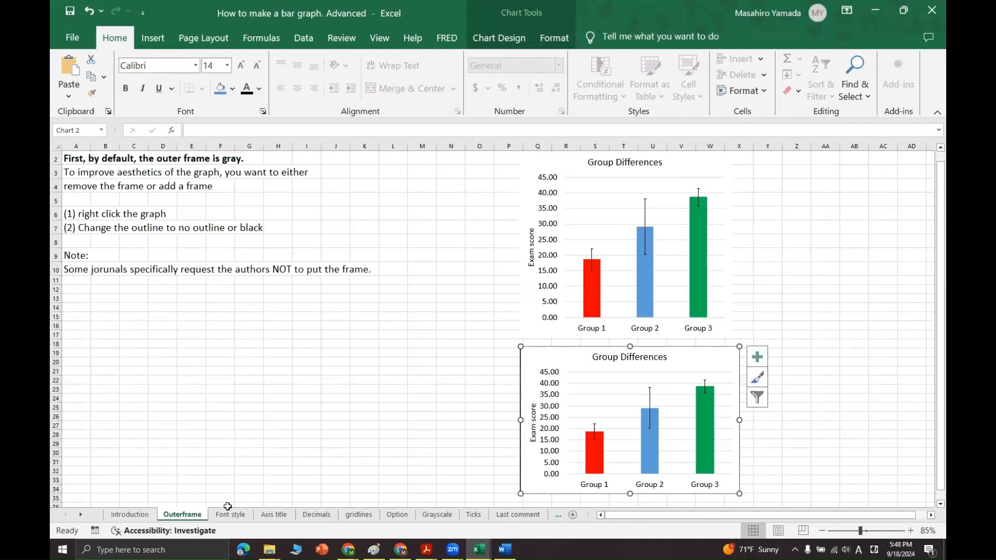
left_click_drag(509, 363, 273, 178)
mouse_move(501, 252)
left_mouse_down()
mouse_move(447, 295)
mouse_move(417, 305)
mouse_move(426, 226)
left_mouse_up()
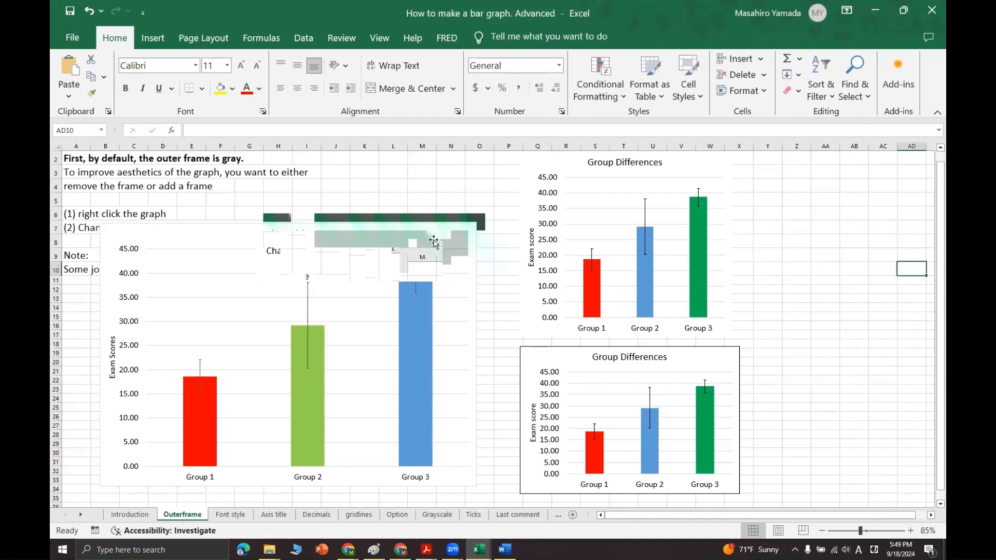
Switch to Word, paste the copied chart into the blank document, and return to the Excel workbook
left_click(506, 549)
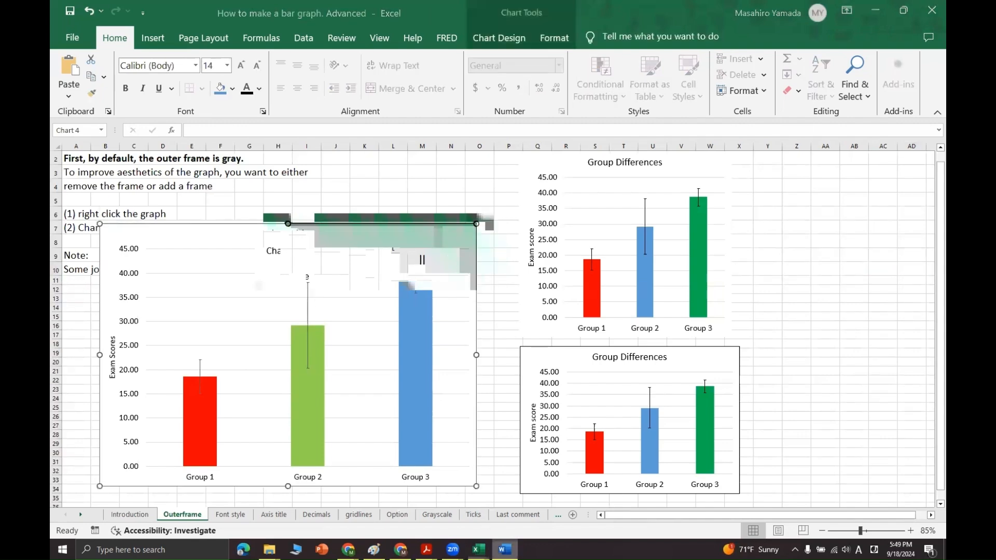
key("ctrl+v")
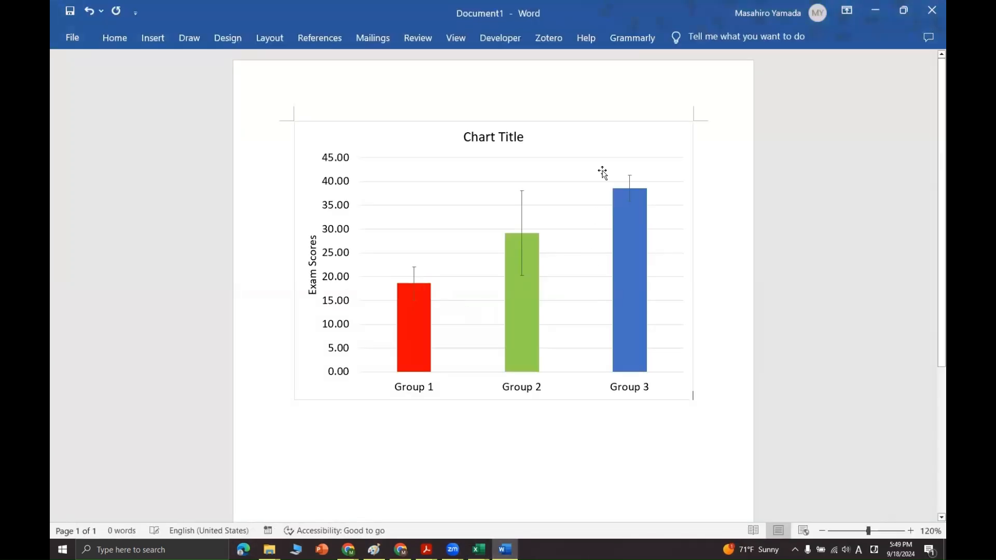
left_click(330, 477)
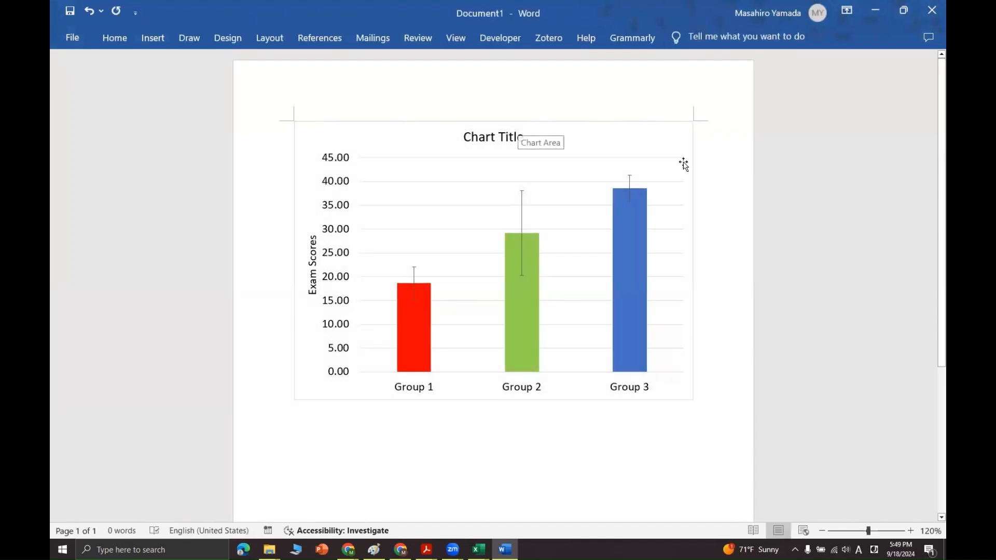
left_click(875, 11)
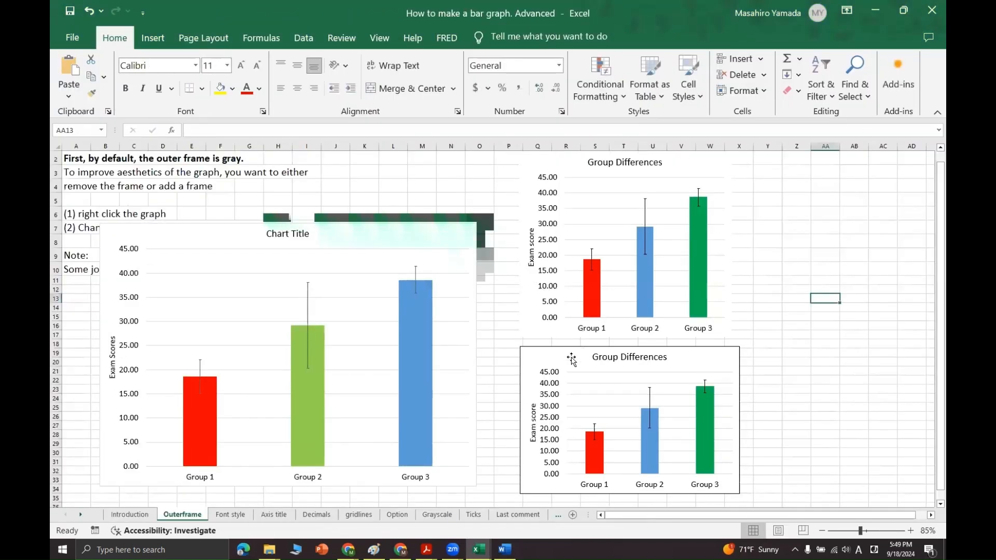
Set the outline of the pasted chart's area on the Outerframe sheet to Automatic black
left_click(583, 373)
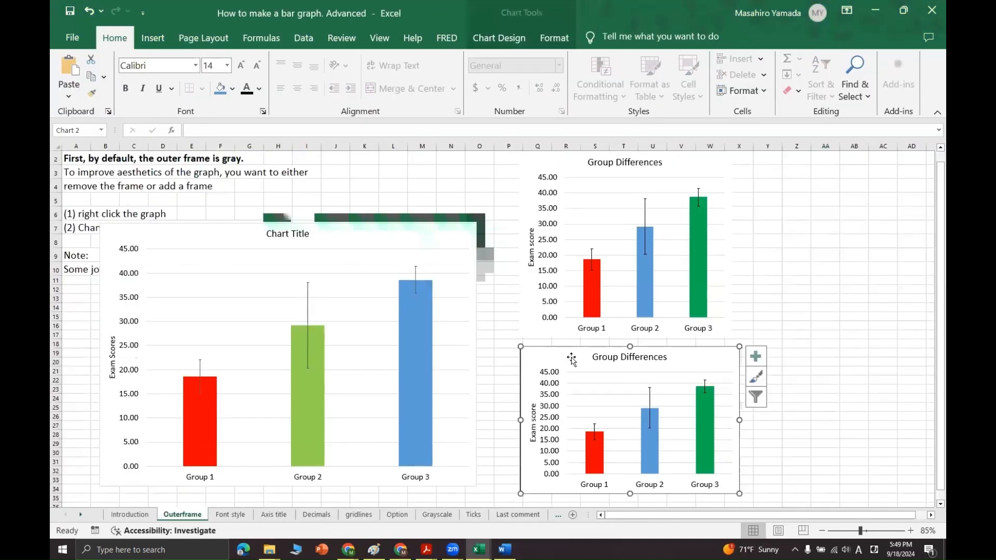
left_click(453, 237)
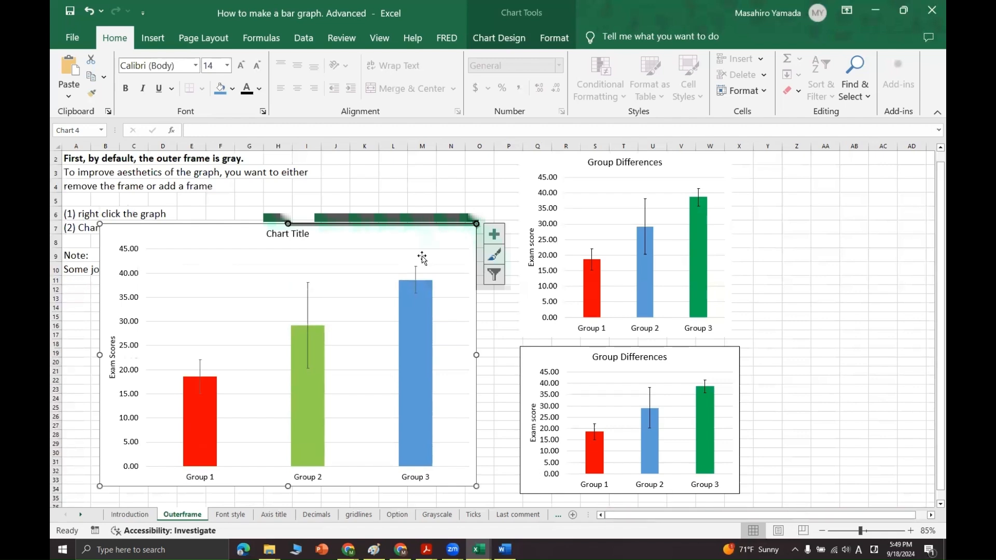
right_click(410, 239)
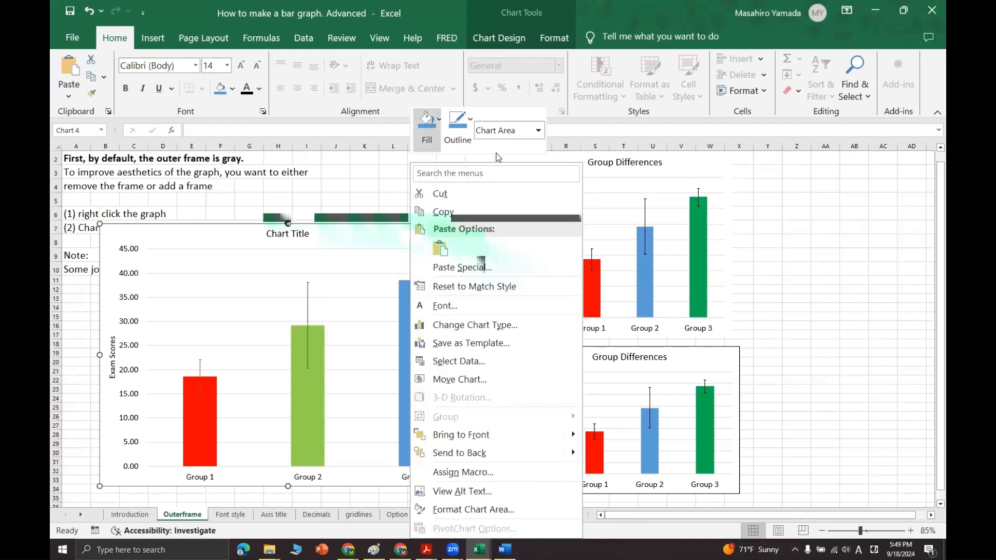
left_click(839, 299)
right_click(336, 239)
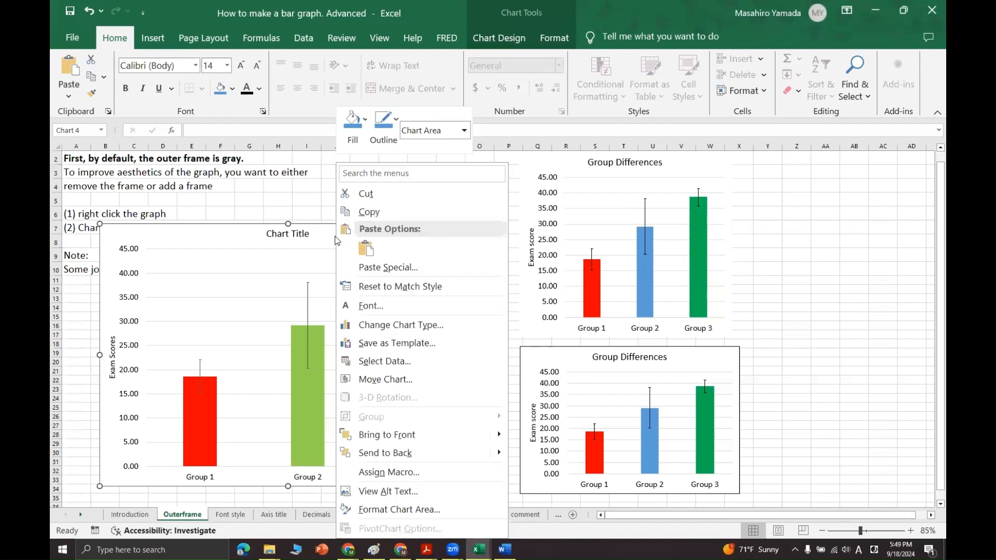
left_click(387, 145)
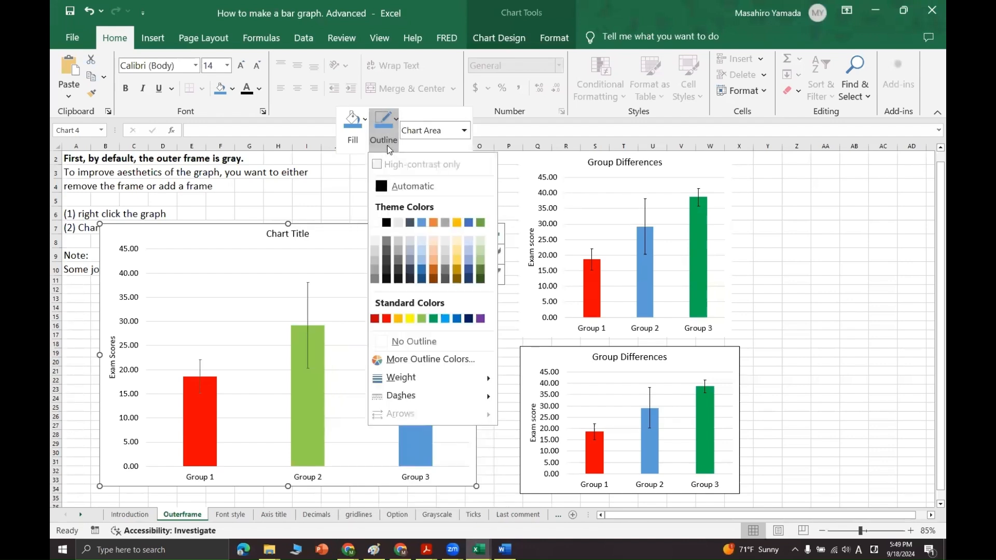
left_click(400, 185)
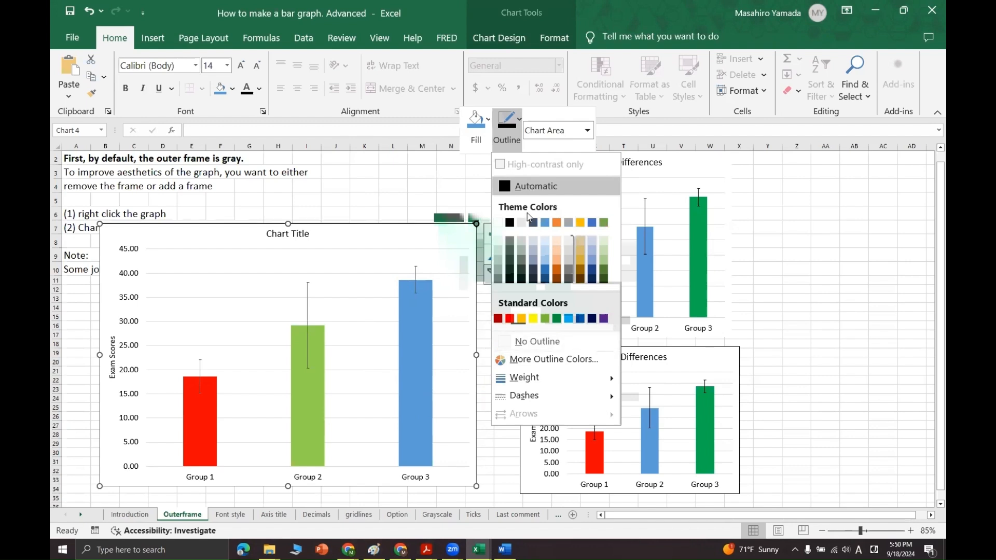
Set the chart area to No Outline and review the frameless chart in the Word document before returning to Excel
left_click(549, 340)
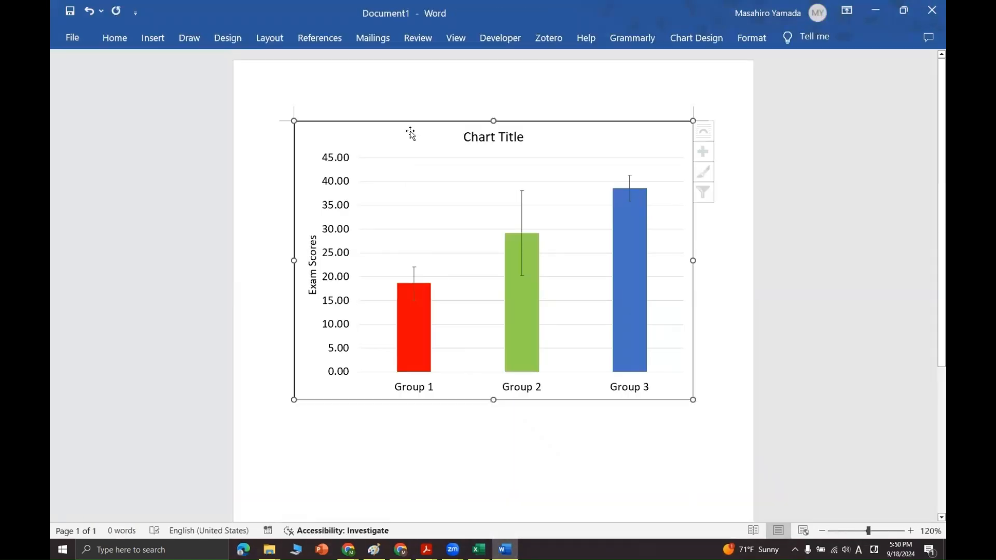
left_click(666, 147)
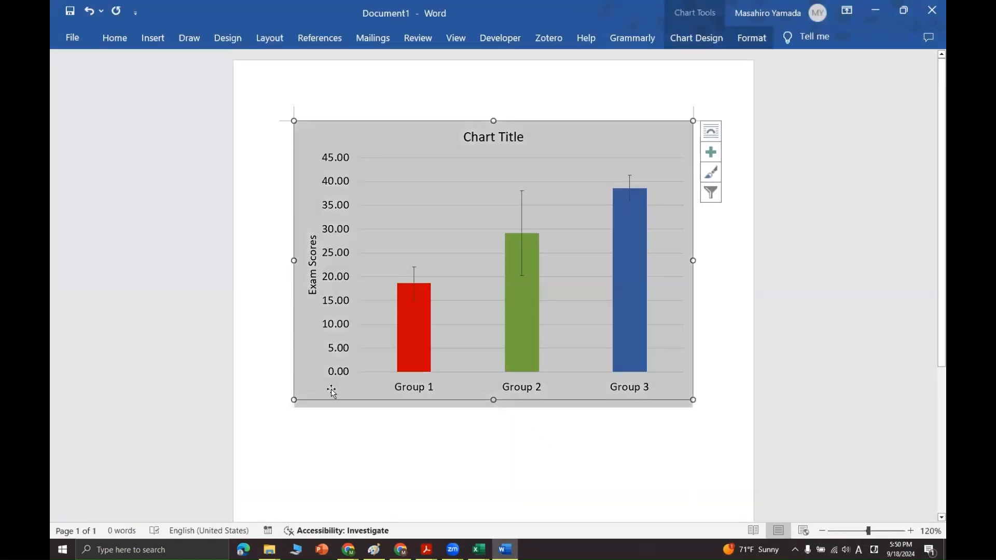
left_click_drag(318, 489, 291, 287)
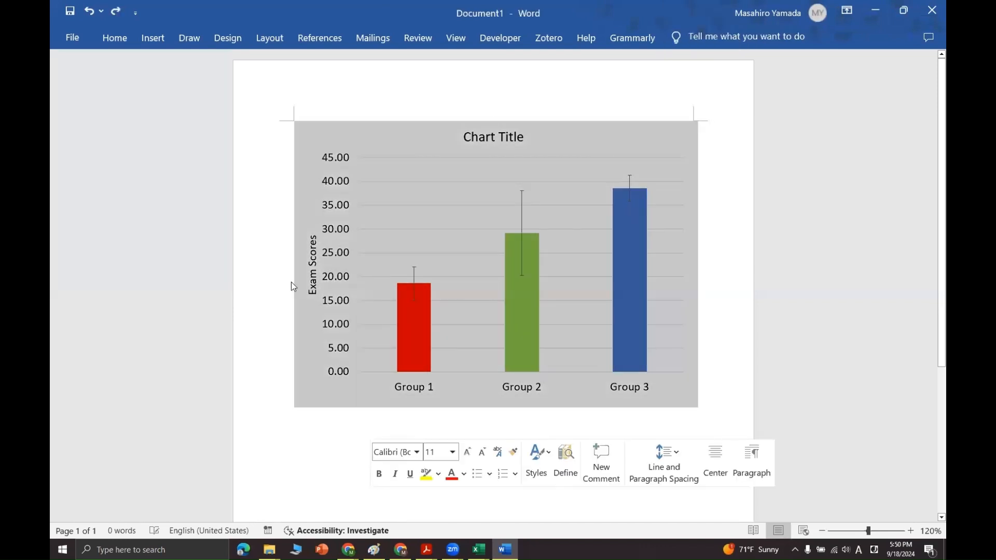
left_click(799, 350)
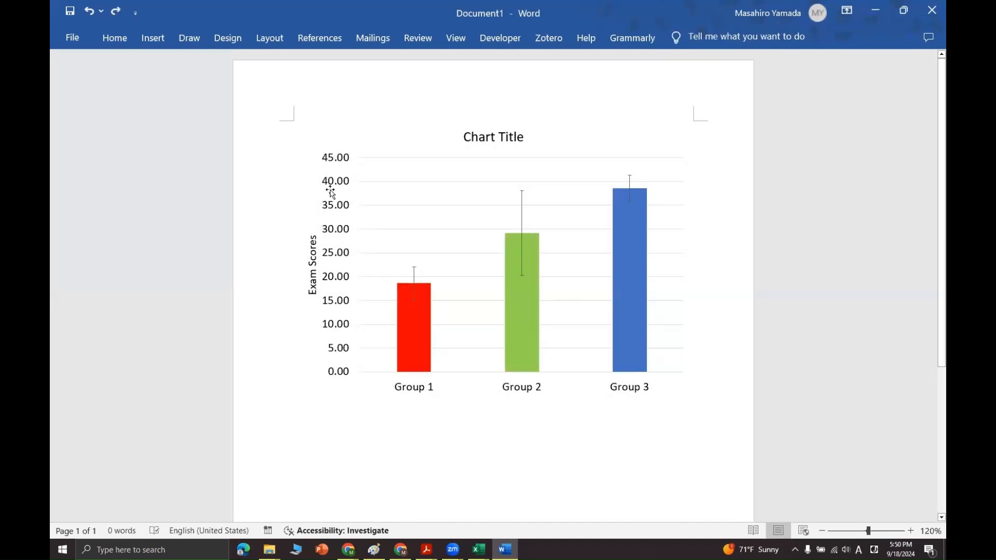
left_click(881, 7)
Place a copy of the chart on the Font style sheet below the font notes and select its vertical axis labels
left_click_drag(424, 310, 268, 246)
scroll(387, 281, "down", 1)
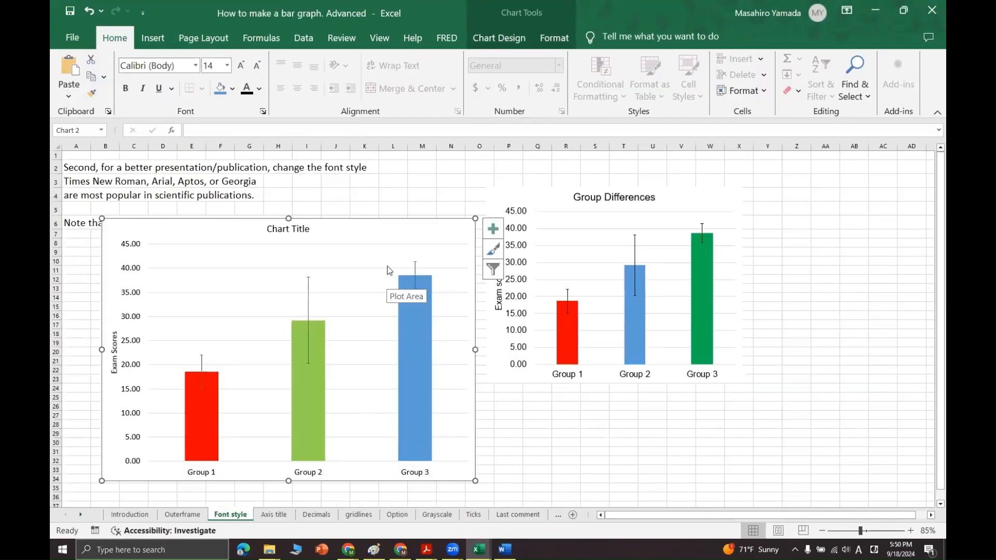
mouse_move(389, 229)
left_mouse_down()
mouse_move(385, 257)
mouse_move(389, 249)
left_mouse_up()
left_click(133, 385)
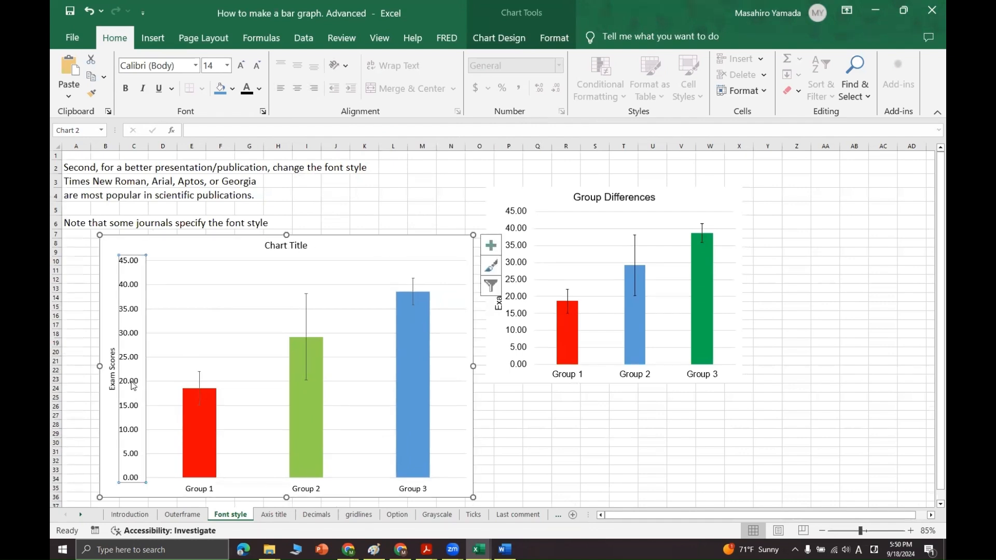
Select the whole chart on the Font style sheet and set its font to Times New Roman
left_click(423, 194)
left_click(400, 249)
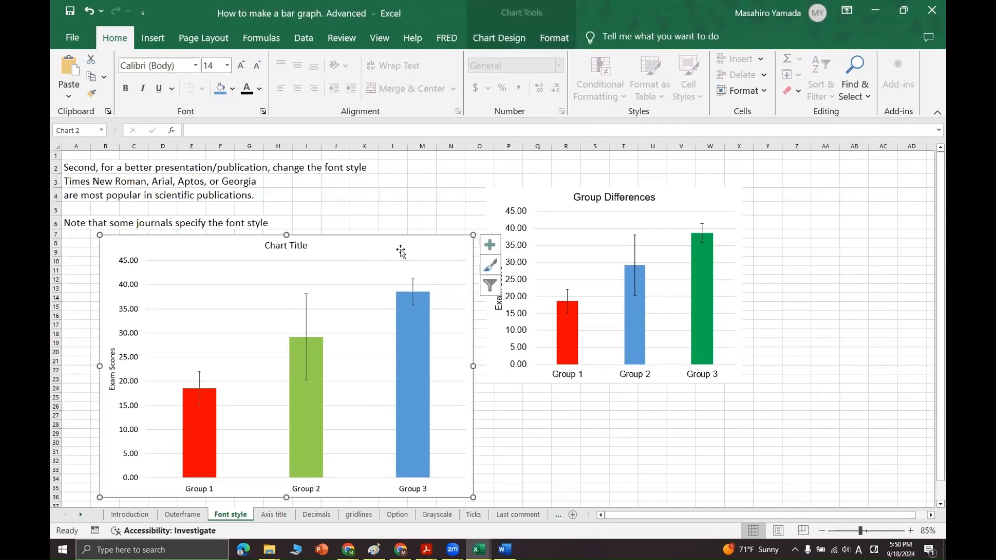
left_click(177, 65)
type("Times")
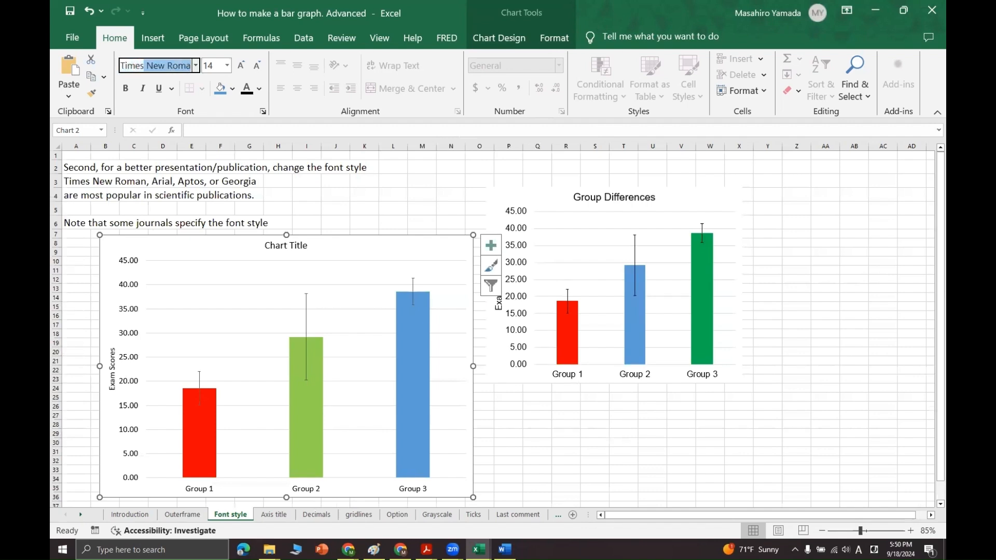
key("Return")
Try the Aptos, Arial and Georgia fonts on the whole chart for comparison
type("Aptos")
key("Return")
left_click(161, 64)
type("Arial")
key("Return")
left_click(180, 69)
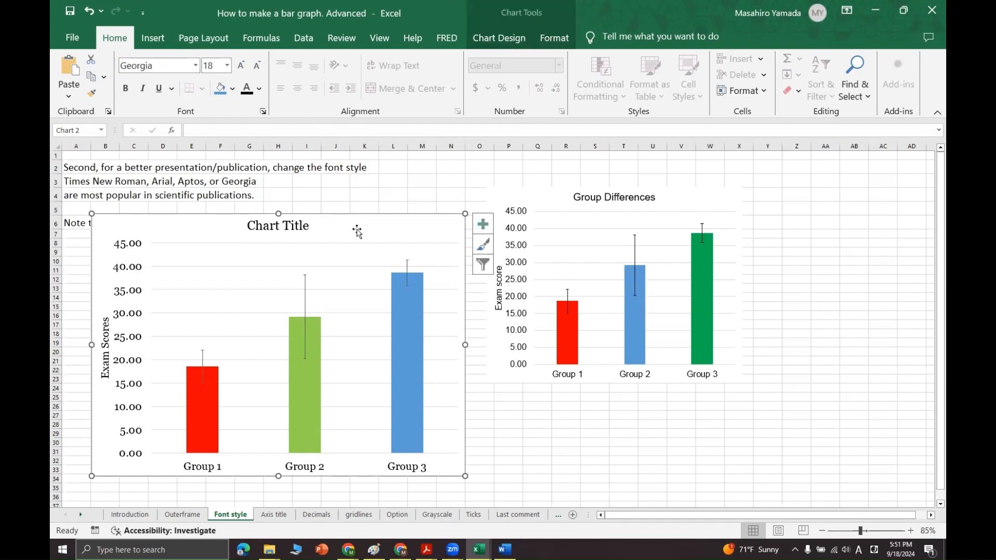
Paste a copy of the Times New Roman chart onto the Axis title sheet and move it up toward the notes
left_click(275, 514)
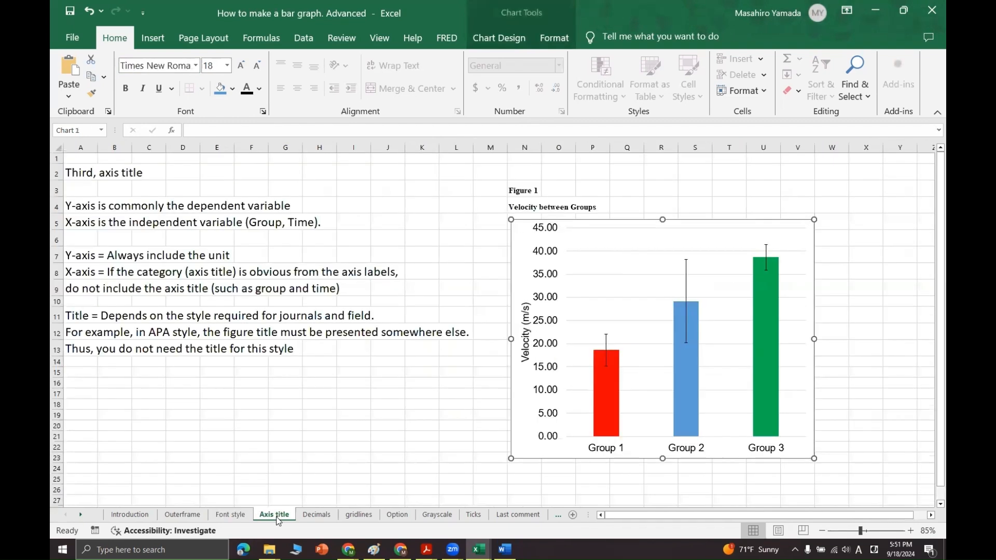
left_click(303, 432)
key("ctrl+v")
left_click_drag(434, 447, 249, 247)
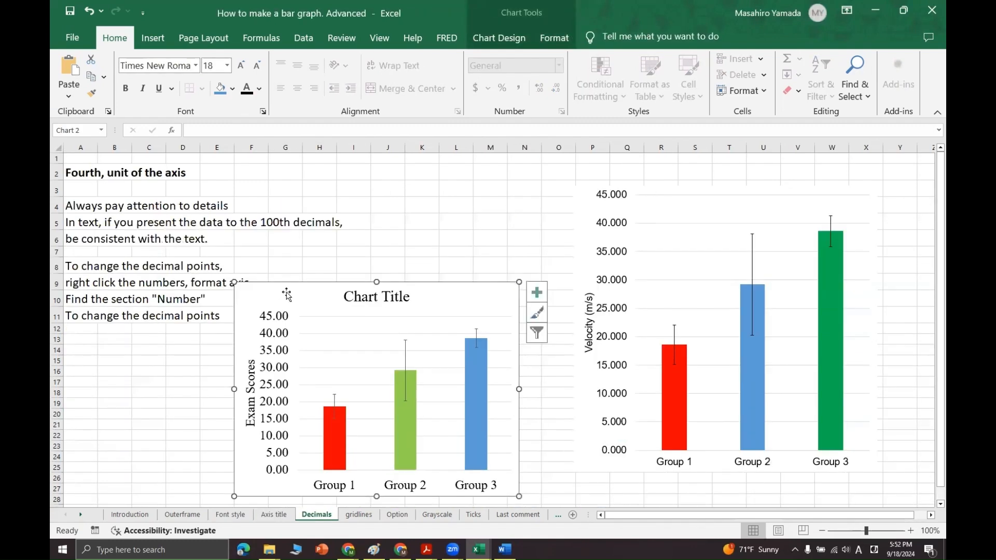
left_click_drag(289, 291, 232, 332)
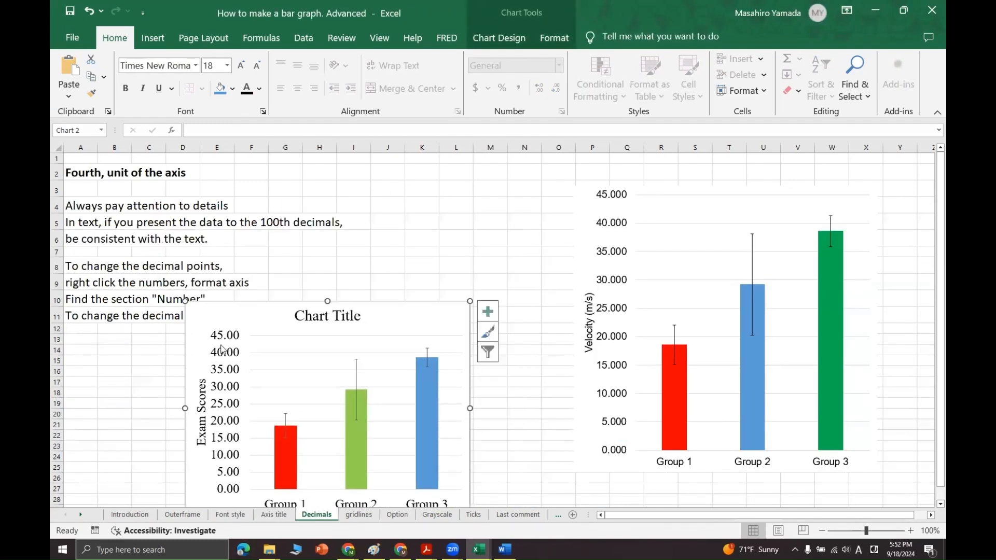
Open the number format settings of the vertical axis in the chart copy on the Decimals sheet
left_click(233, 346)
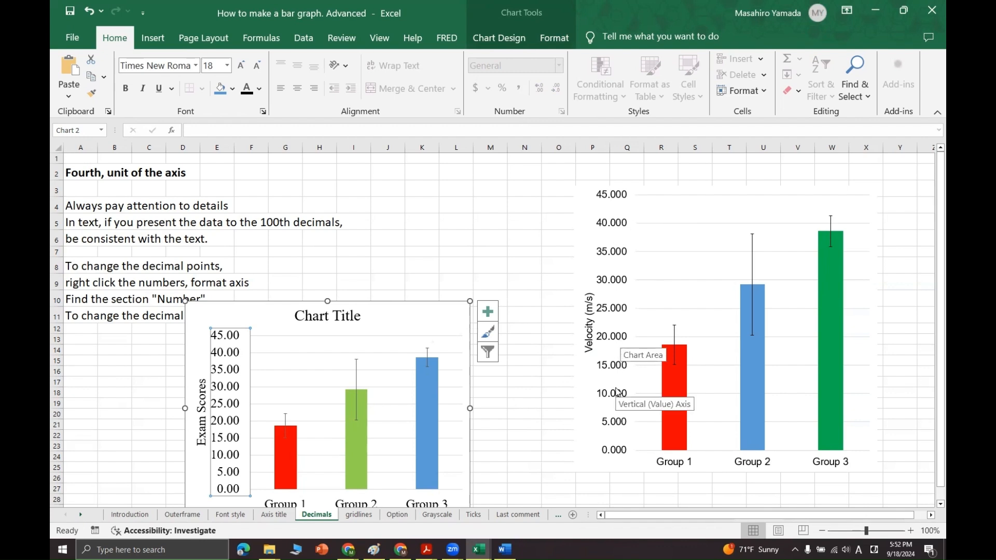
double_click(418, 318)
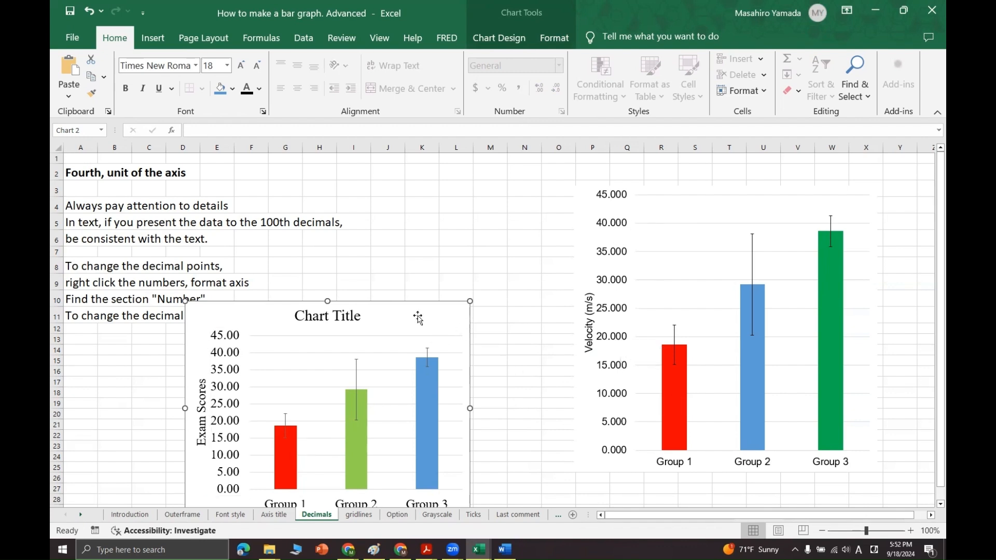
left_click(232, 360)
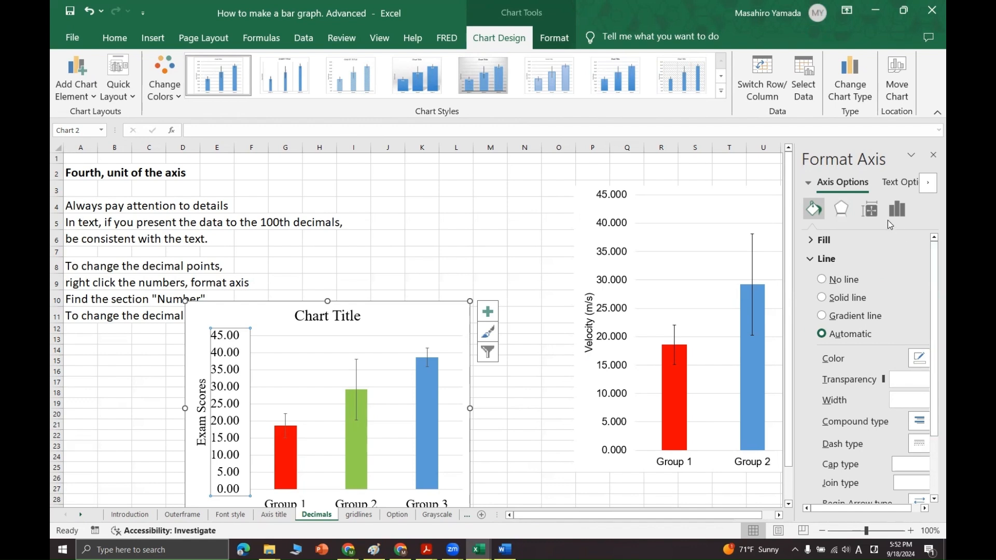
left_click(897, 209)
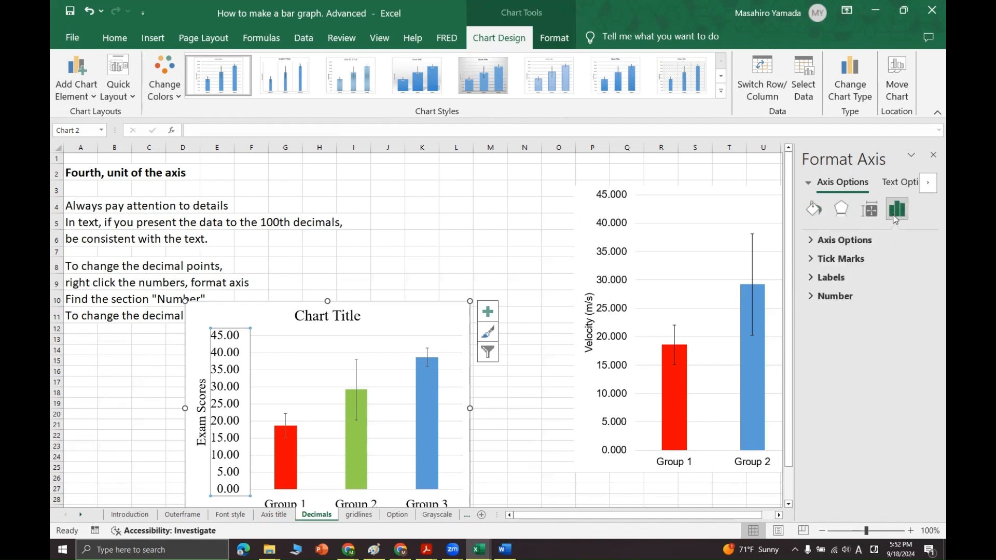
left_click(842, 298)
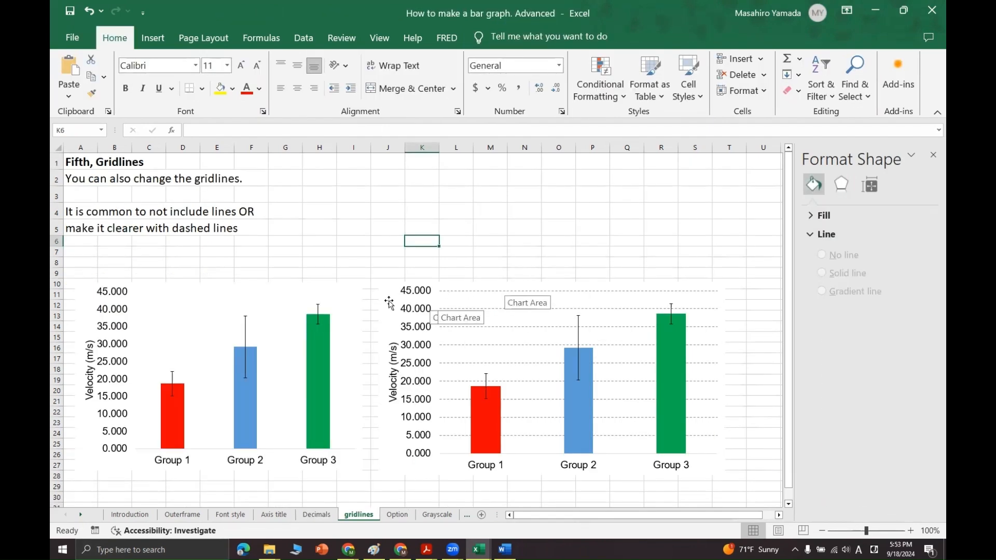
Place a copy of the chart on the gridlines sheet below the notes, with the example charts beside it
left_click(244, 295)
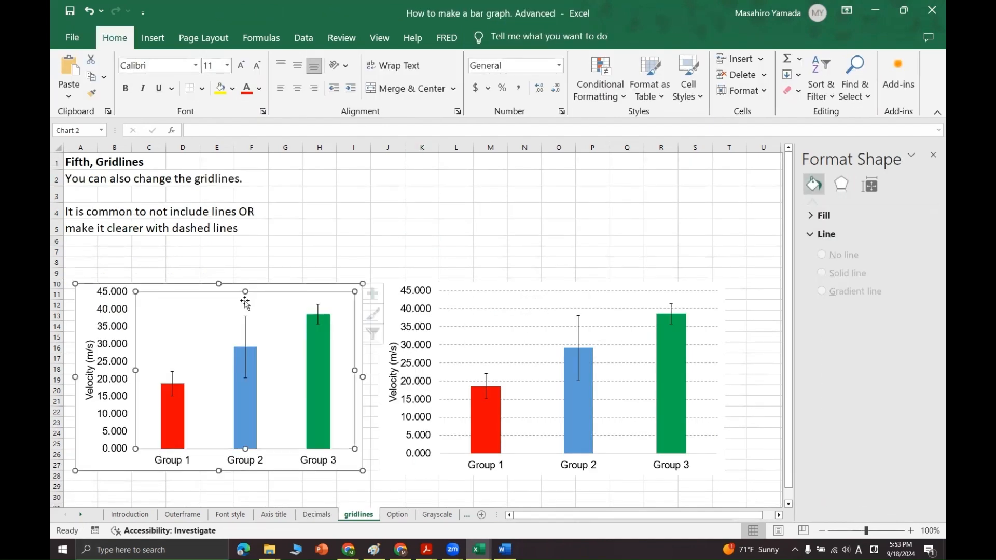
left_click(293, 239)
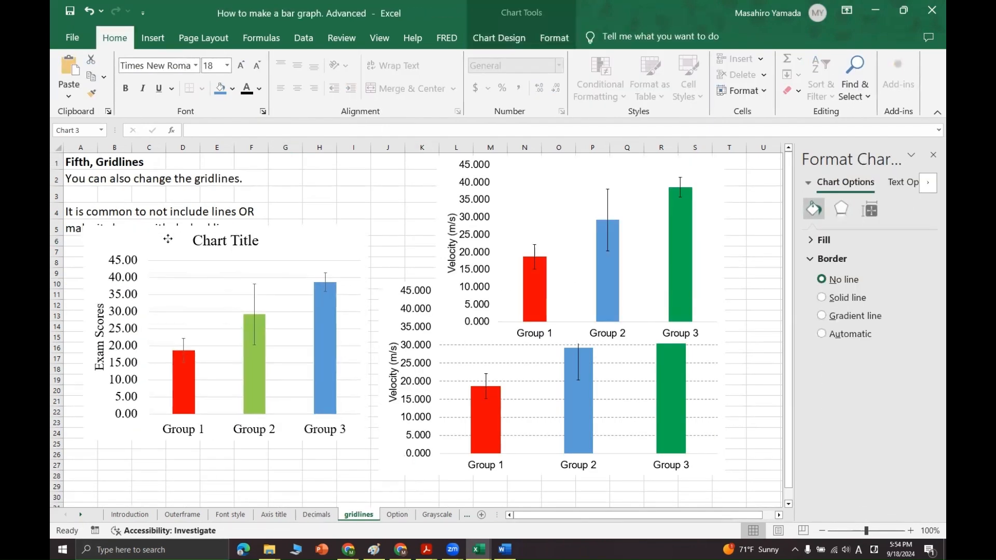
left_click(183, 296)
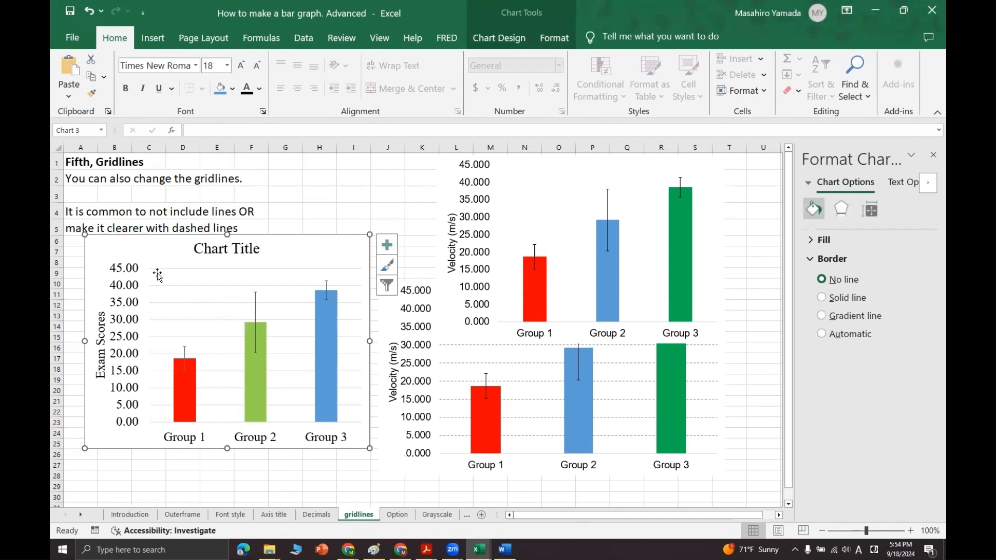
Try No line and Gradient line on the chart copy's major gridlines, and settle on Solid line
left_click(264, 286)
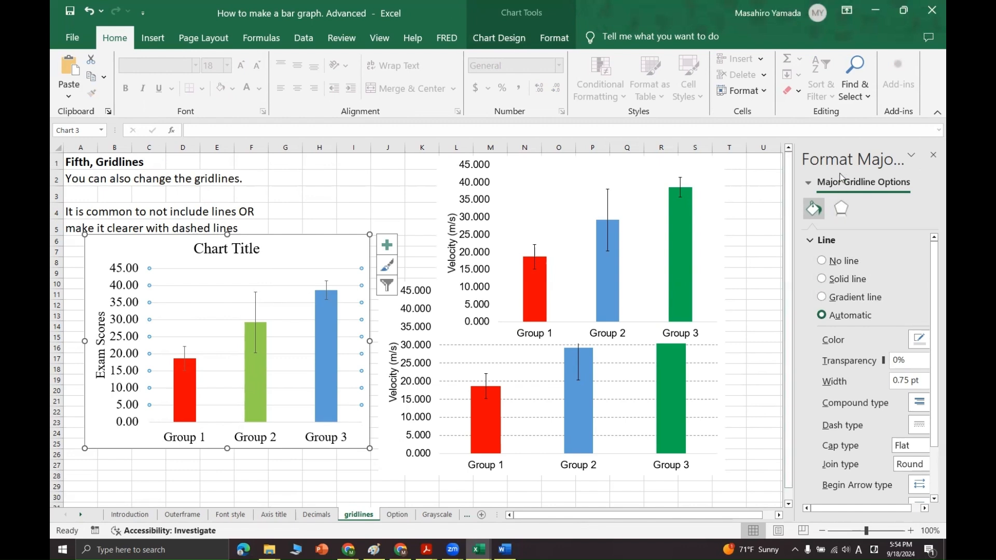
left_click(911, 155)
left_click(929, 203)
left_click(848, 261)
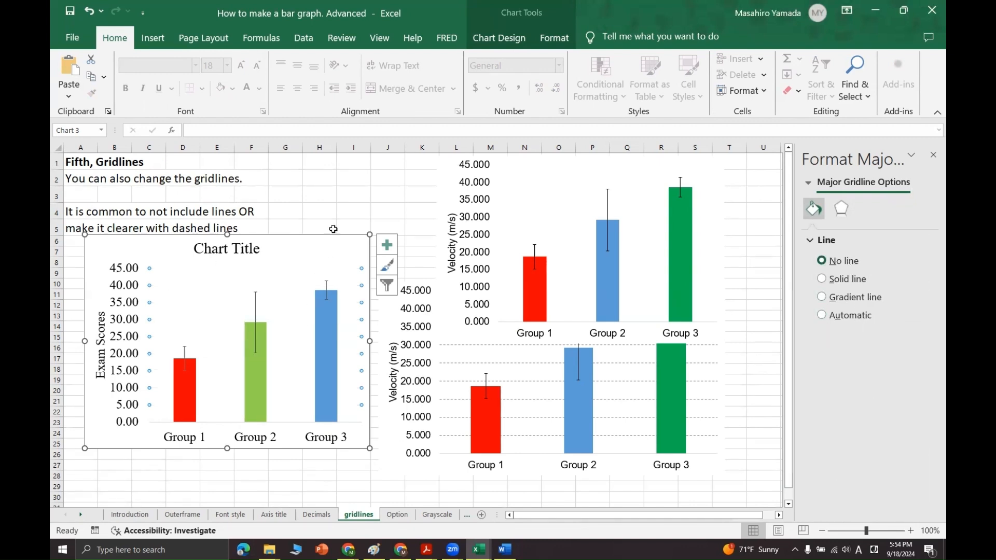
left_click(830, 280)
left_click(854, 298)
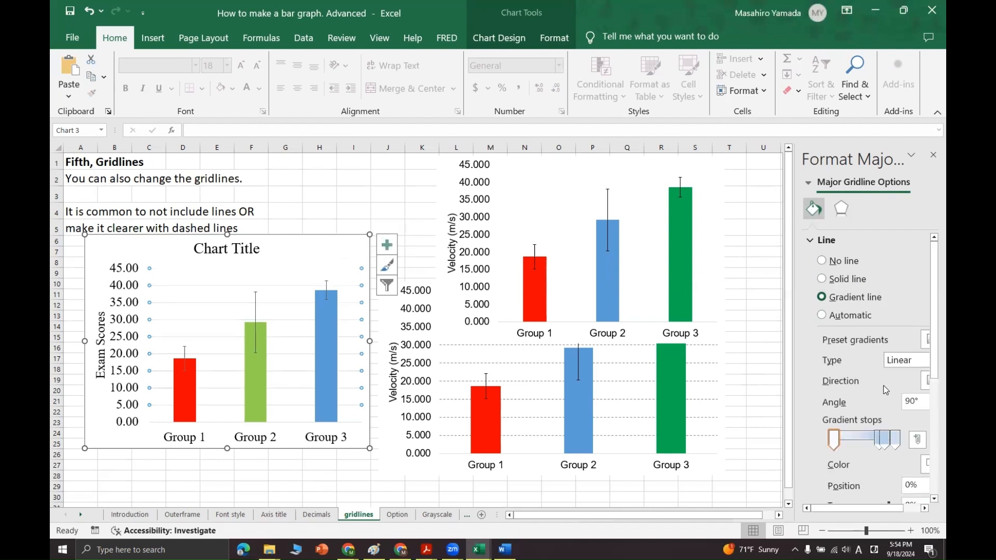
left_click(843, 262)
left_click(850, 278)
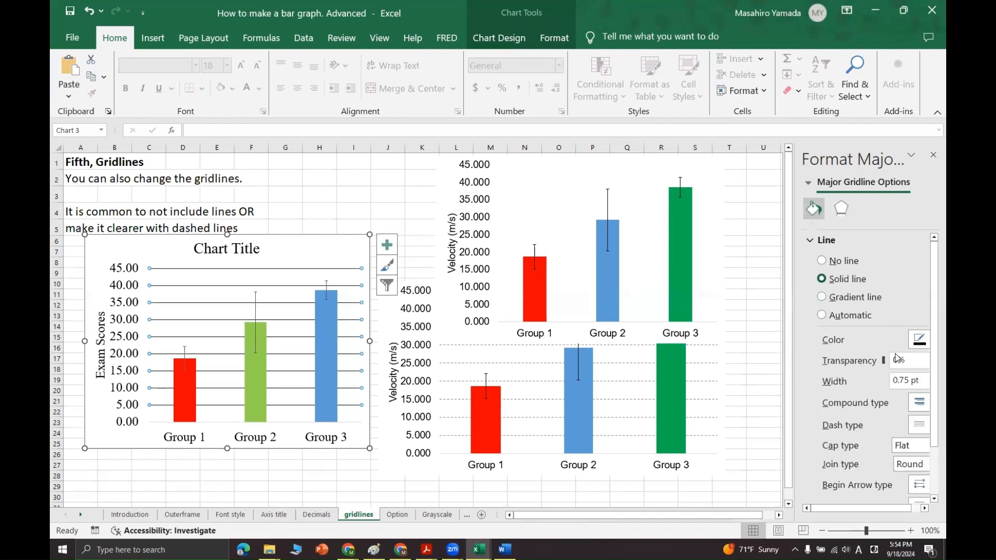
Set the dash type of the chart copy's major gridlines to a dashed style
left_click(918, 425)
left_click(914, 459)
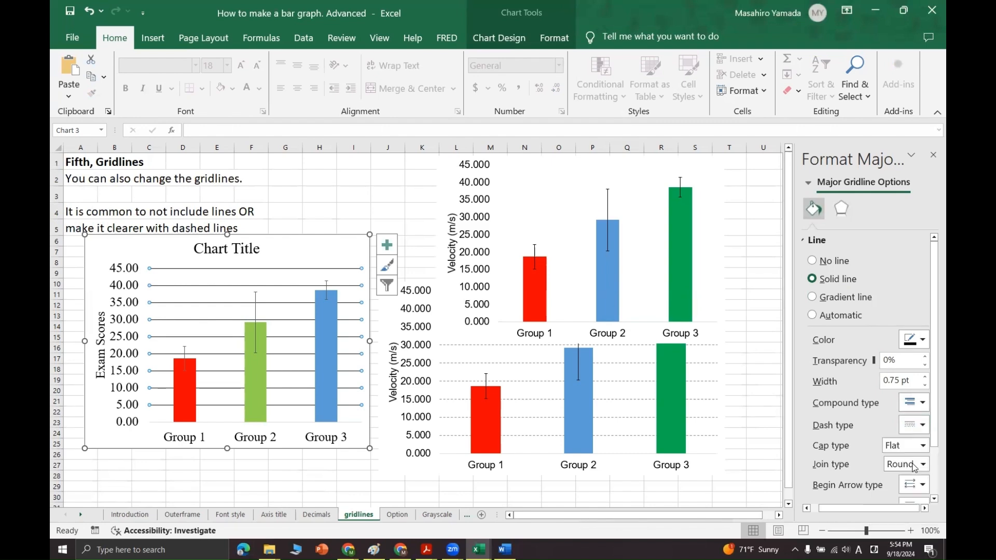
left_click(925, 425)
left_click(909, 472)
Place a copy of the dashed-gridline chart on the Option sheet, below the notes and beside the example chart
left_click(397, 514)
left_click_drag(388, 278, 673, 278)
left_click(171, 314)
key("ctrl+v")
left_click_drag(370, 324, 282, 274)
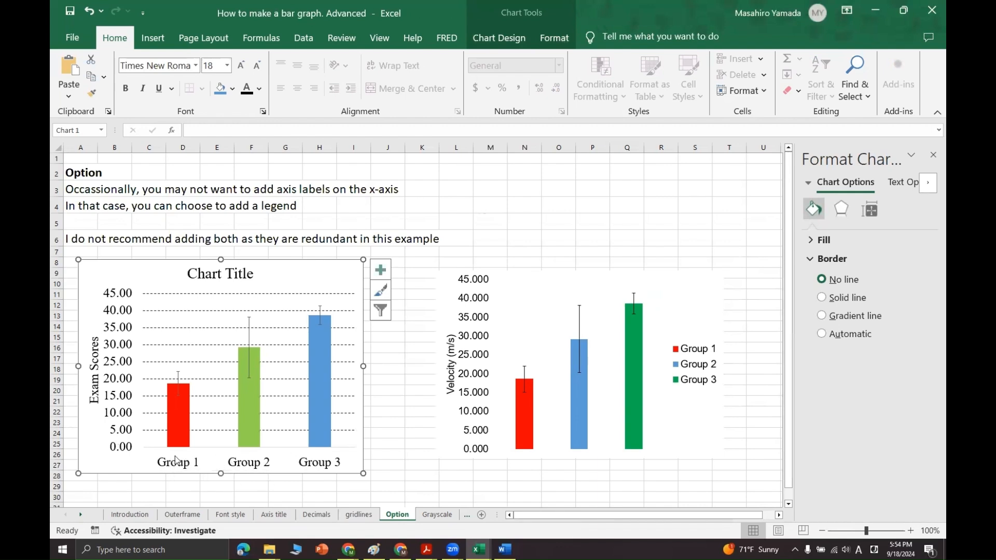
Add a legend to the chart copy on the Option sheet and delete its horizontal axis labels
left_click(381, 270)
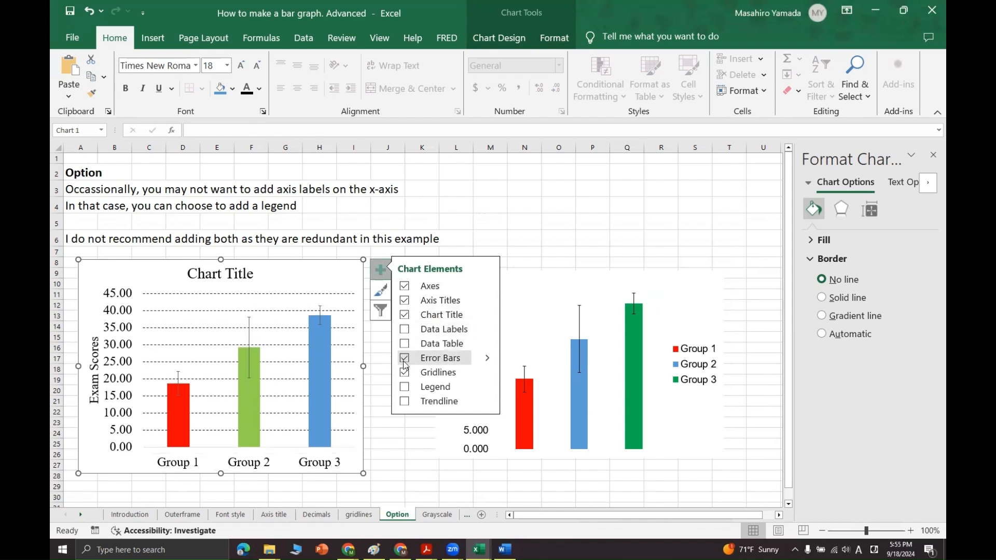
left_click(405, 388)
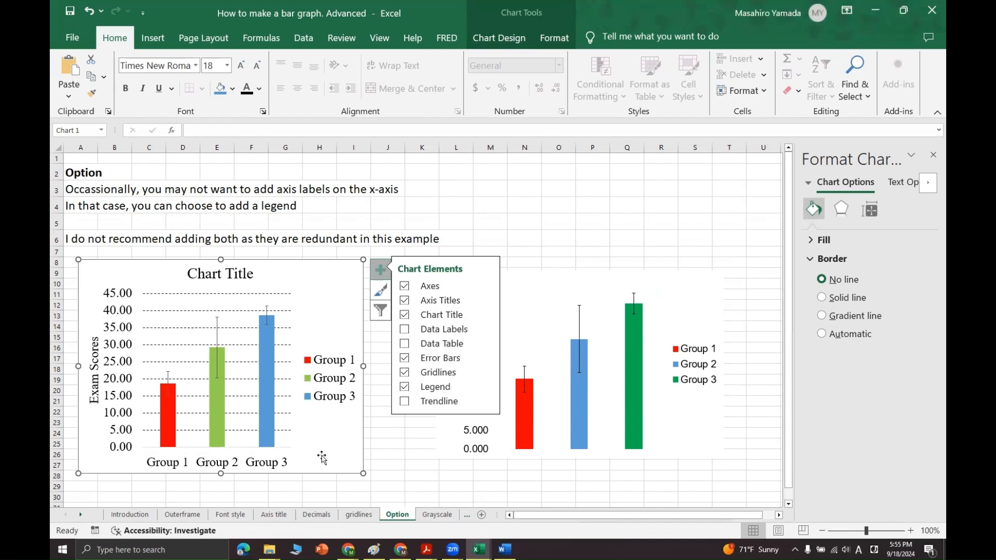
left_click(255, 470)
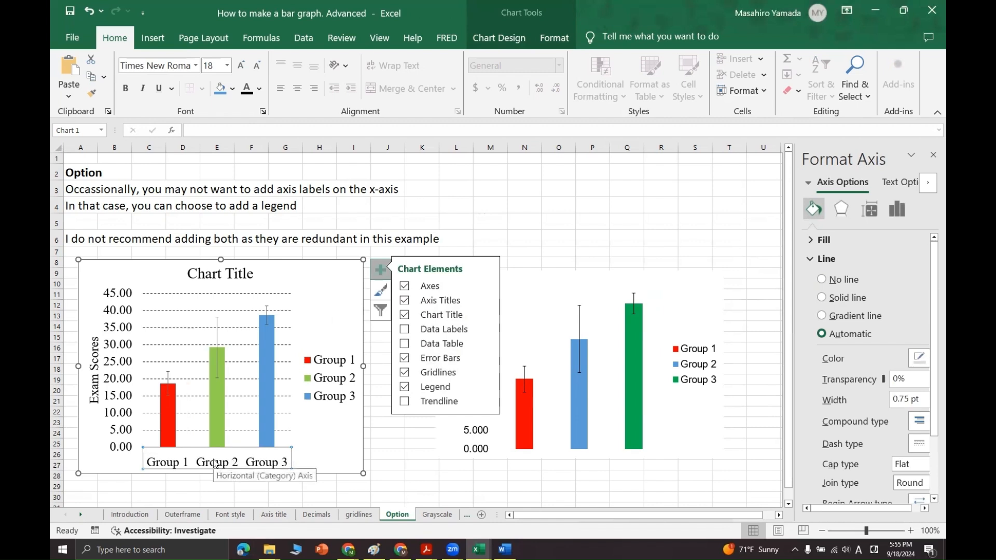
key("Delete")
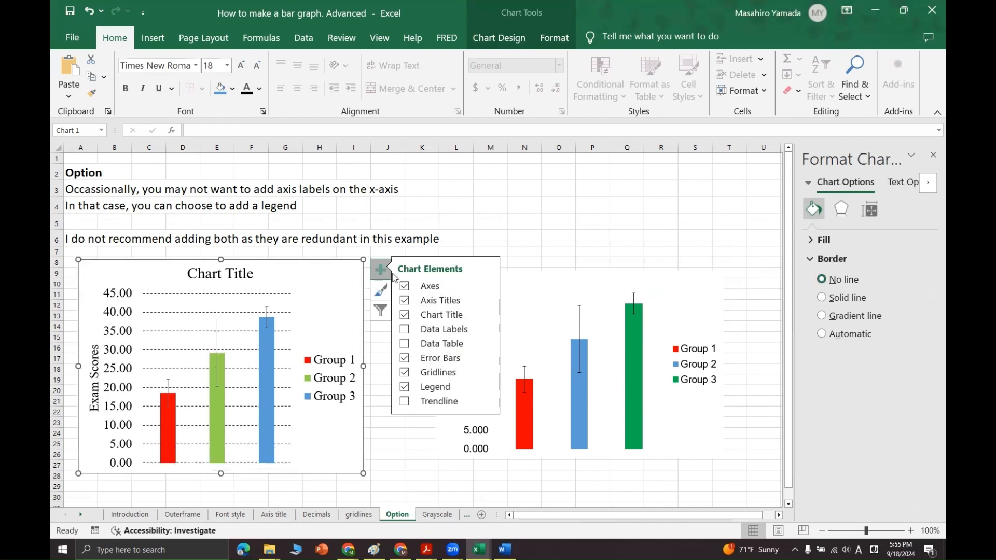
left_click(502, 227)
Replace the placeholder text of the chart's title with "Title"
left_click(338, 318)
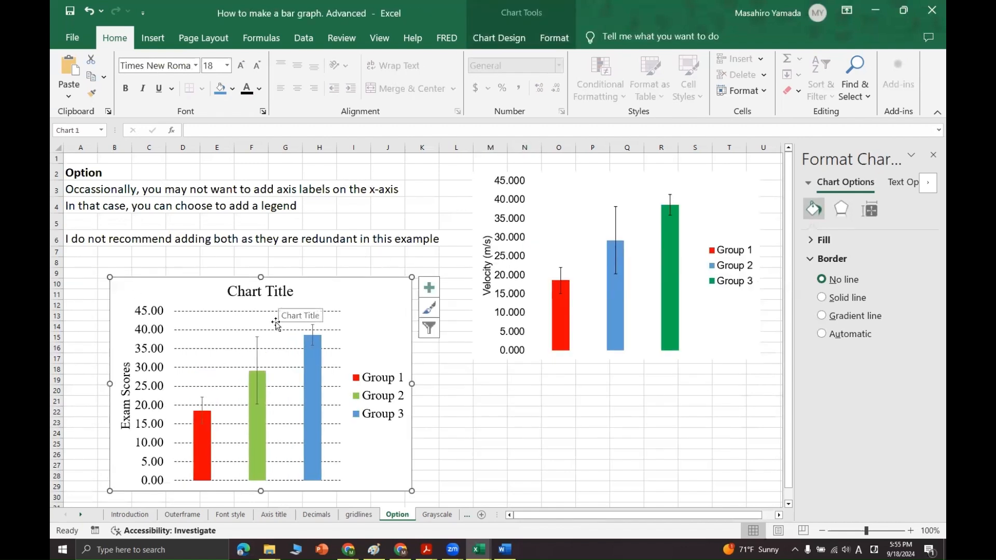
left_click(256, 293)
left_click(260, 293)
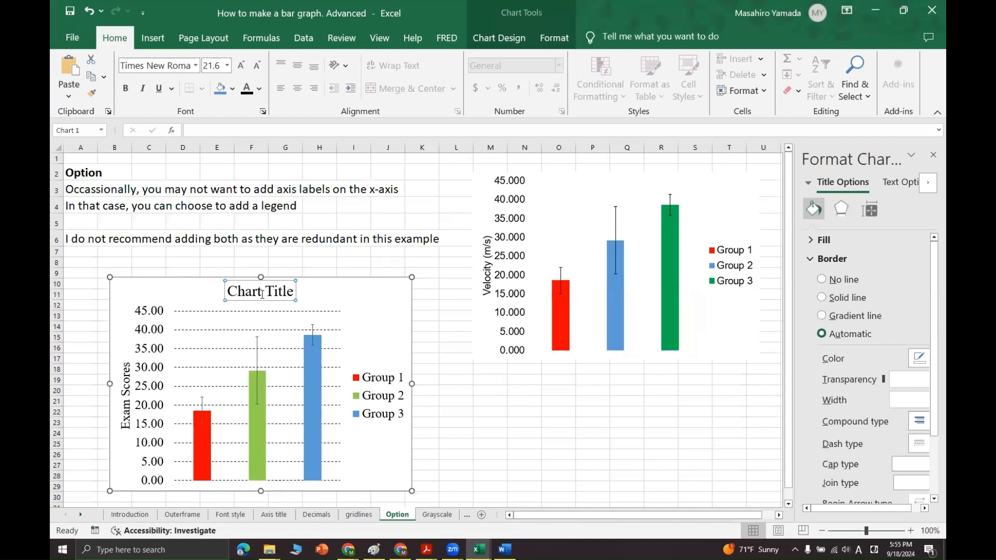
triple_click(261, 293)
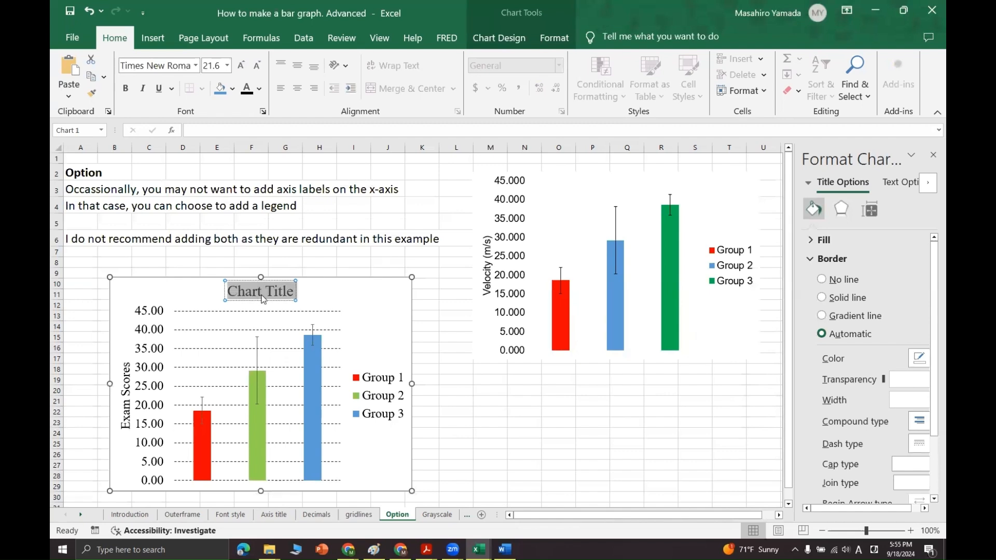
type("Title")
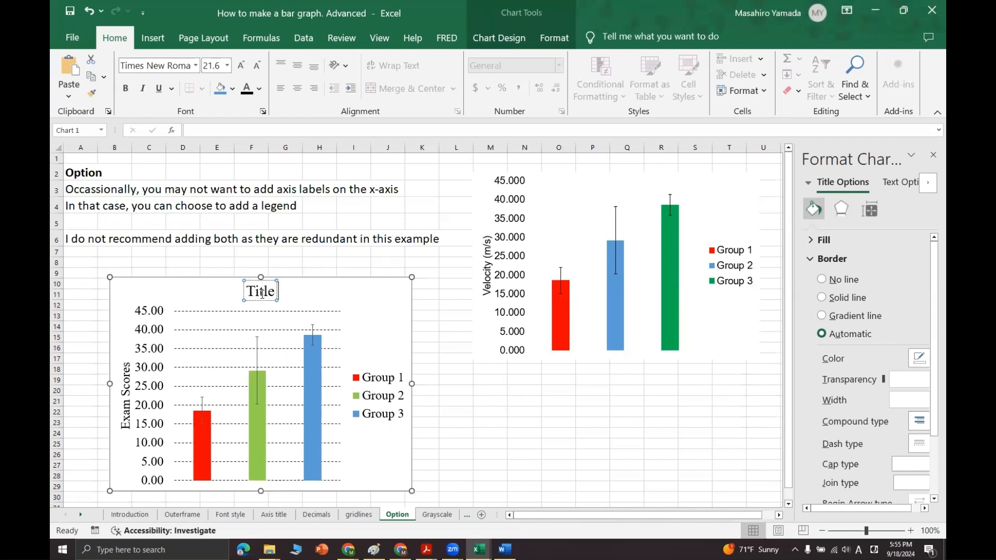
left_click(368, 249)
Delete the chart title and enlarge the chart slightly by extending its right edge and upper-left corner
left_click(274, 299)
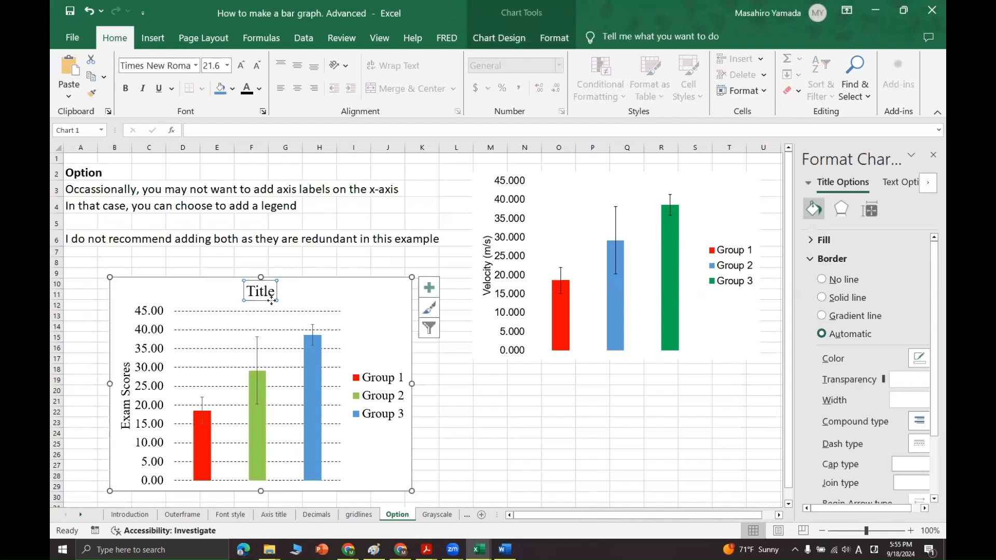
key("Delete")
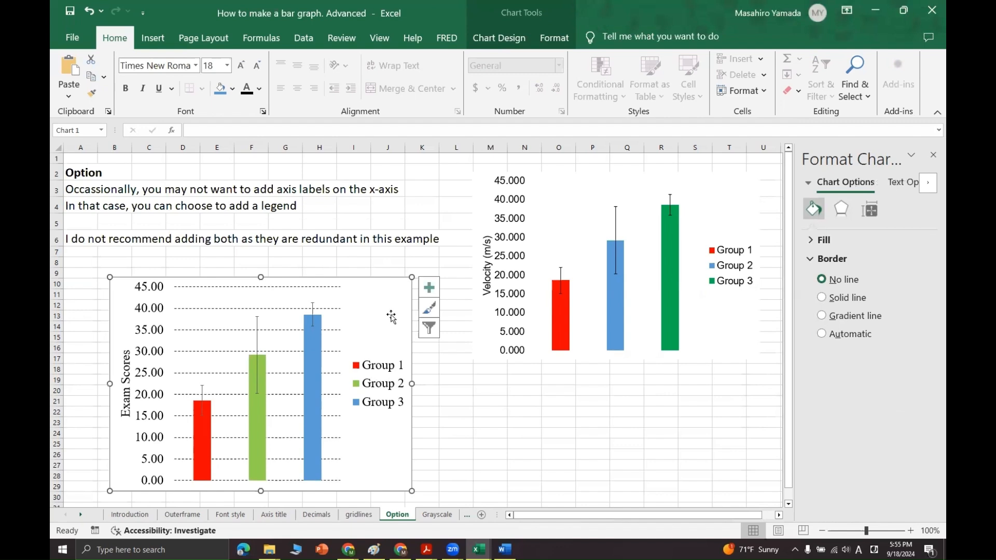
mouse_move(374, 295)
left_mouse_down()
mouse_move(377, 303)
mouse_move(372, 292)
left_mouse_up()
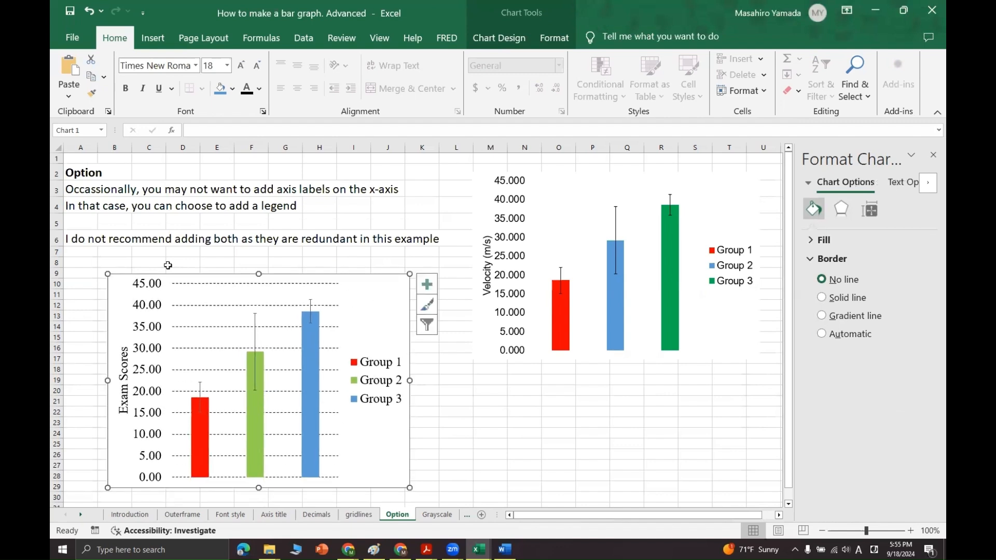
left_click_drag(410, 380, 424, 380)
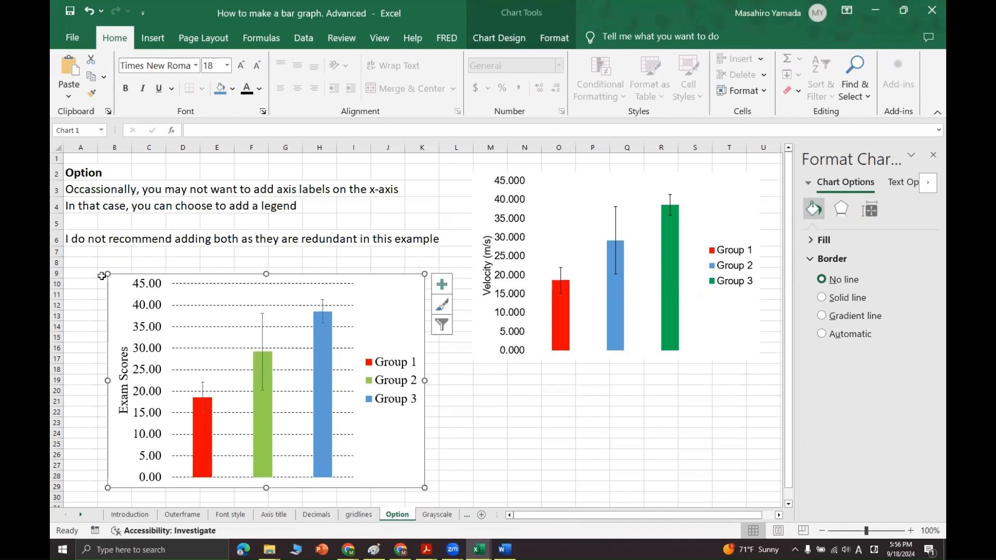
left_click_drag(107, 274, 92, 265)
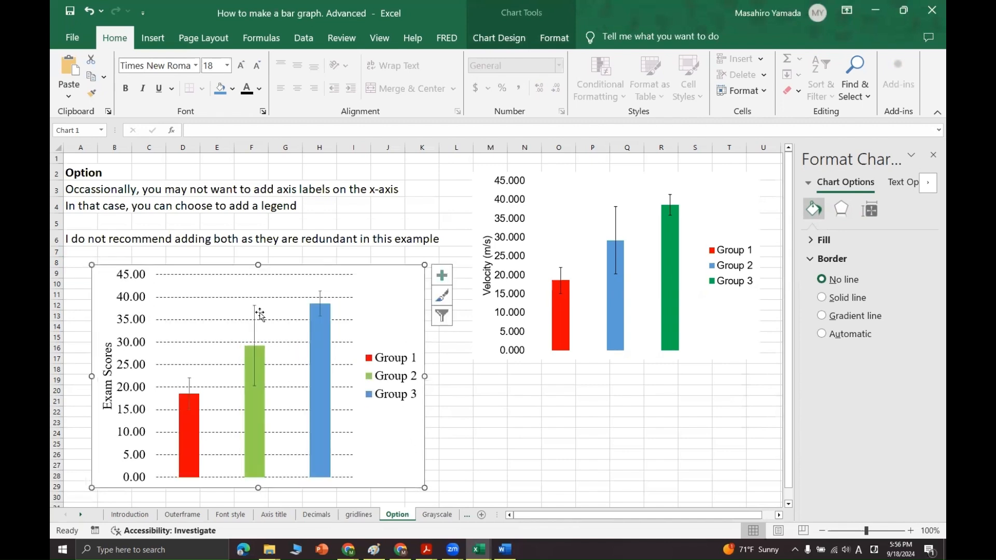
Paste a copy of the chart onto the Grayscale sheet and position it to the right of the grayscale example chart
left_click(440, 514)
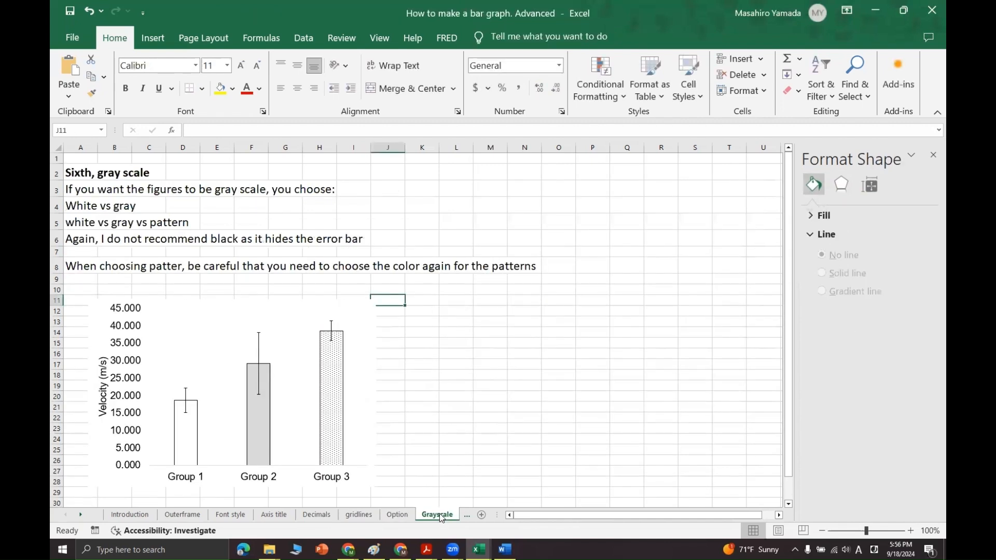
left_click(485, 332)
key("ctrl+v")
left_click(488, 340)
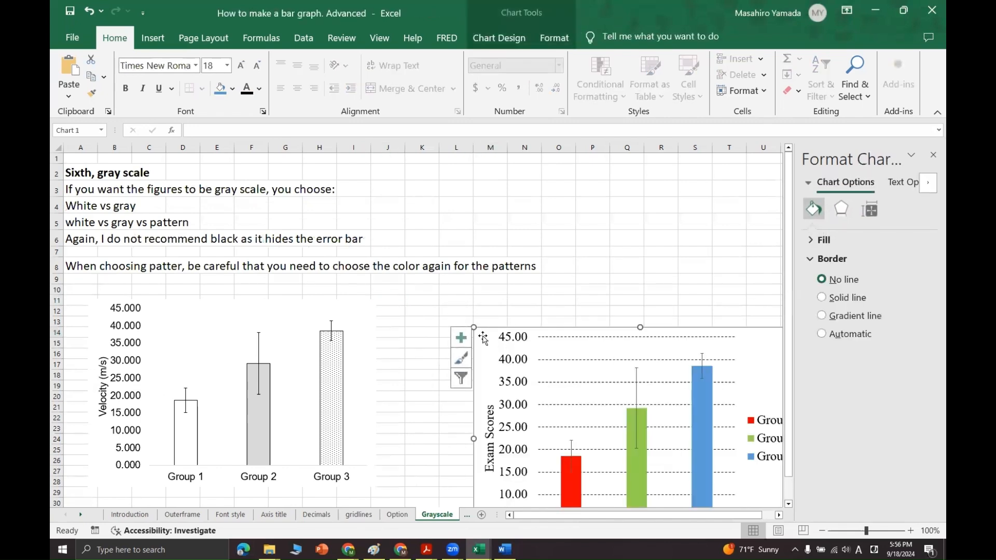
left_click_drag(488, 340, 424, 299)
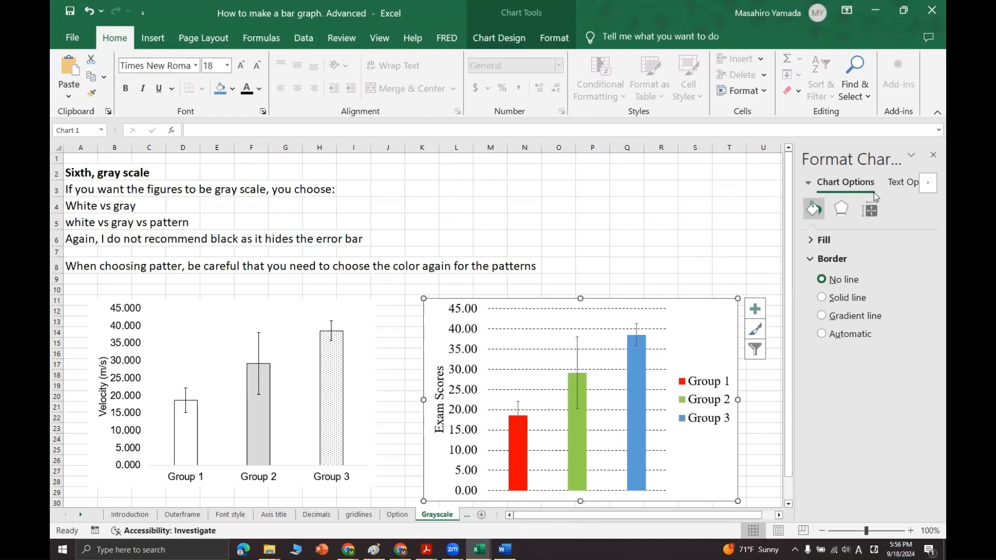
Move the pasted chart slightly up and closer to the grayscale example chart
left_click(933, 155)
left_click(305, 315)
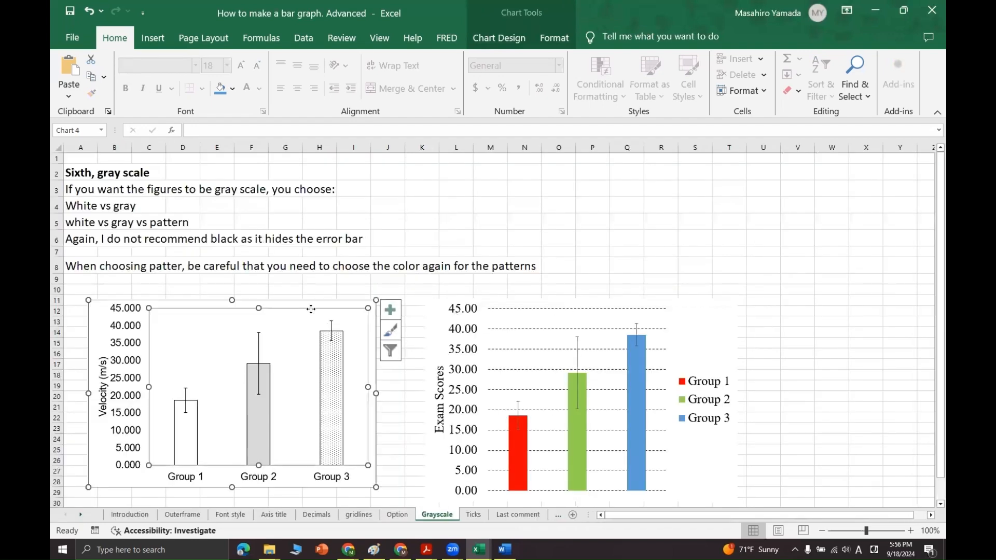
mouse_move(305, 314)
left_mouse_down()
mouse_move(783, 177)
mouse_move(305, 323)
left_mouse_up()
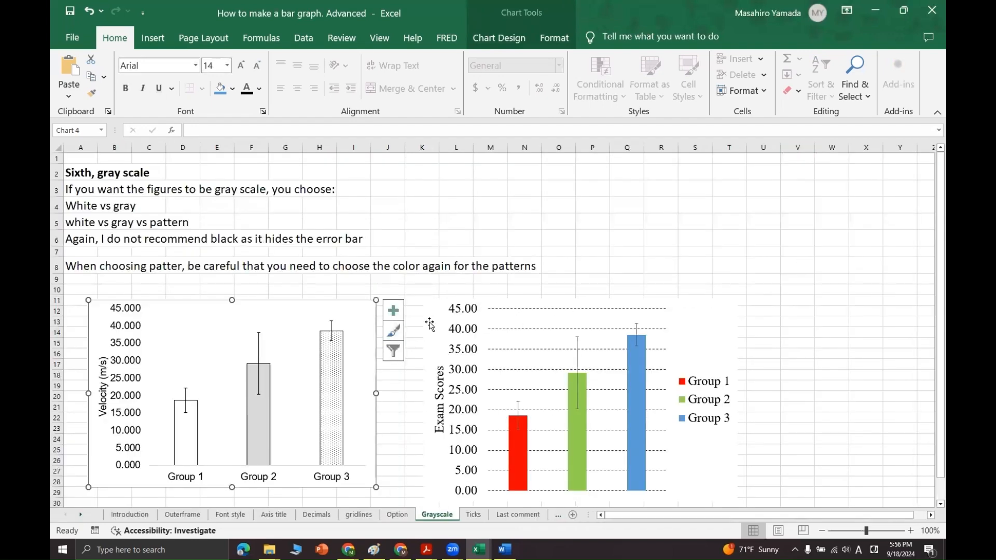
left_click_drag(433, 312, 411, 296)
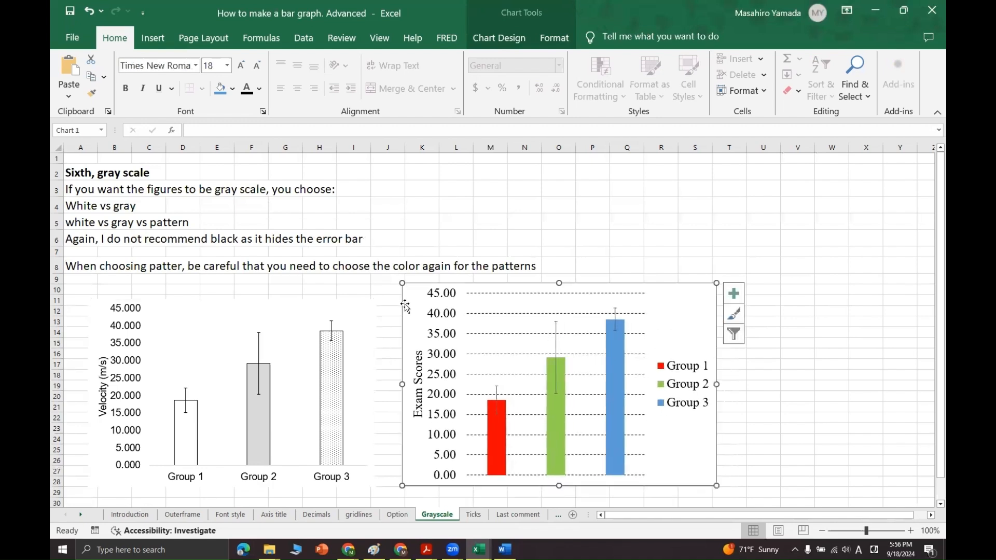
Fill the pasted chart's Group 1 bar with gray, and give the Group 2 bar a white fill with a black outline
left_click(498, 438)
left_click(498, 438)
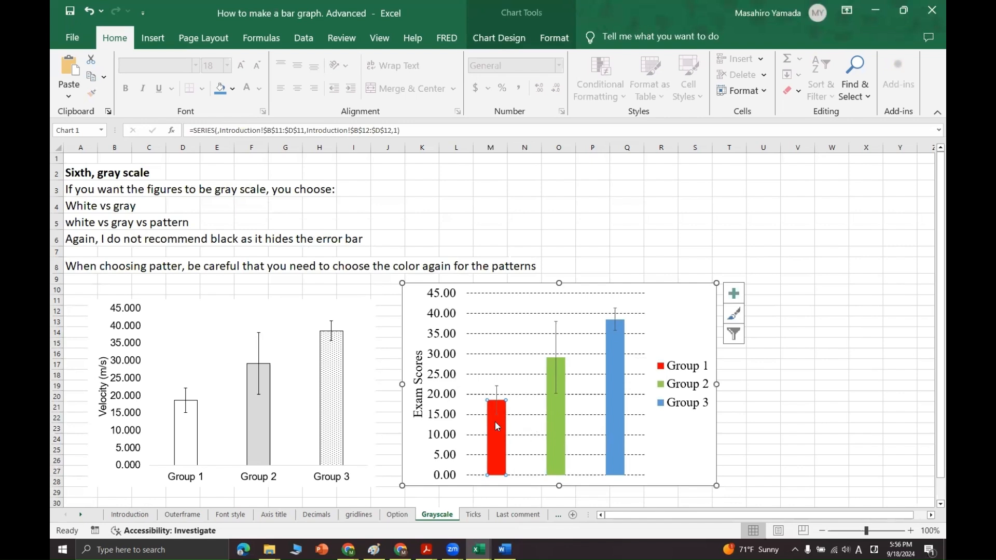
right_click(495, 425)
left_click(516, 444)
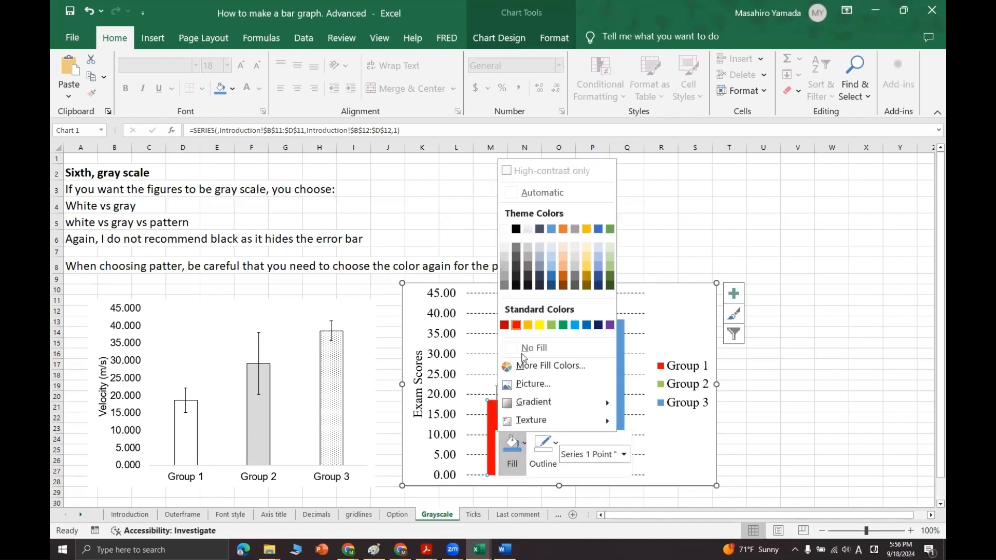
left_click(505, 267)
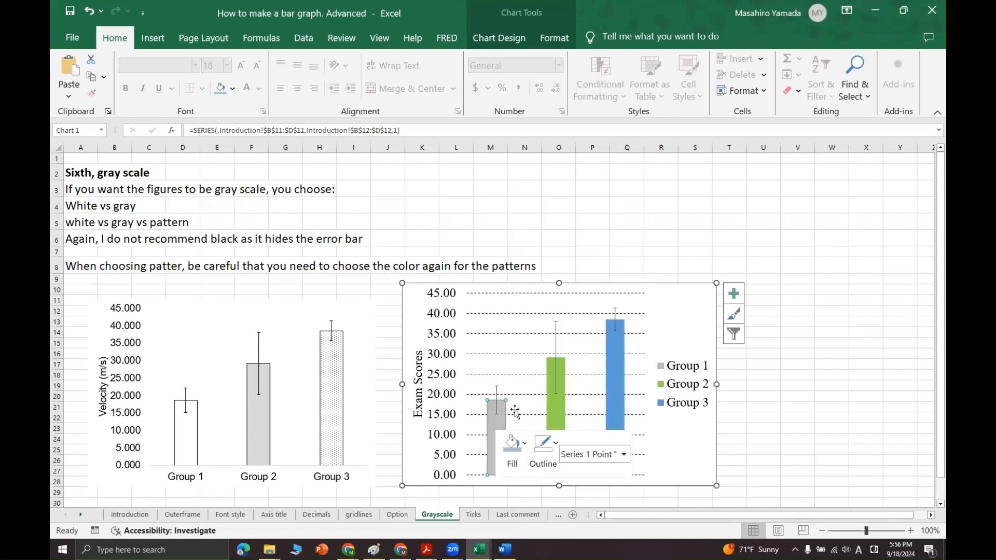
left_click(520, 454)
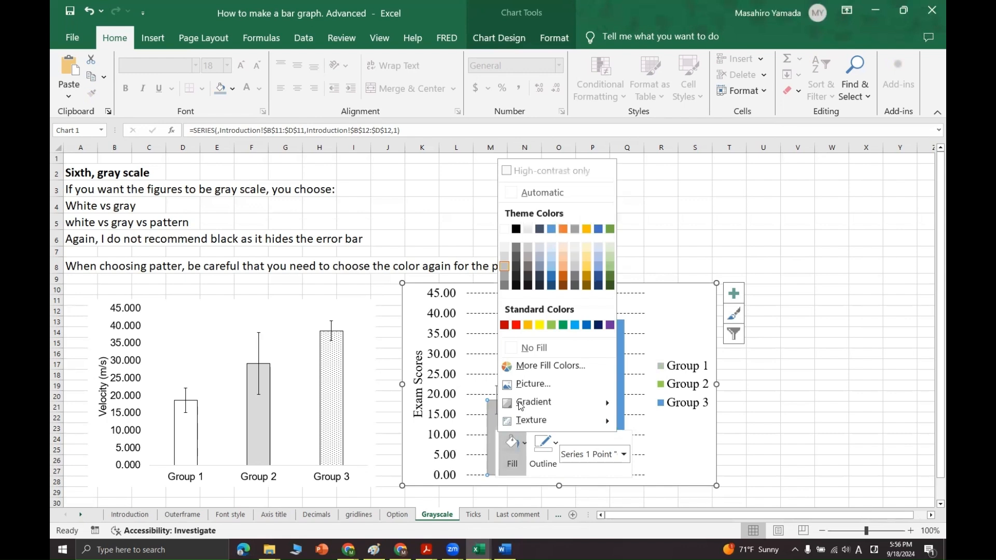
left_click(550, 456)
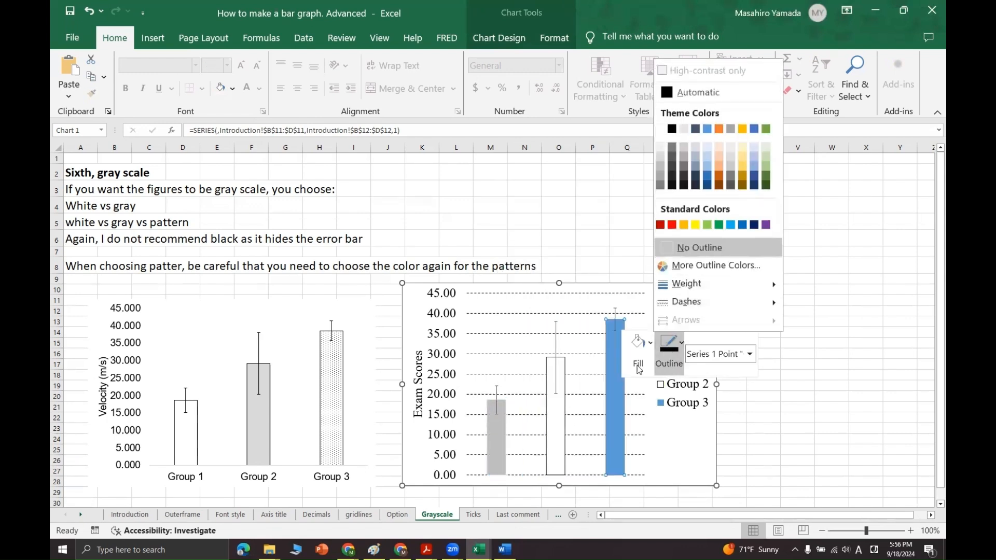
Fill the Group 3 bar of the pasted chart with solid black
left_click(638, 363)
left_click(641, 128)
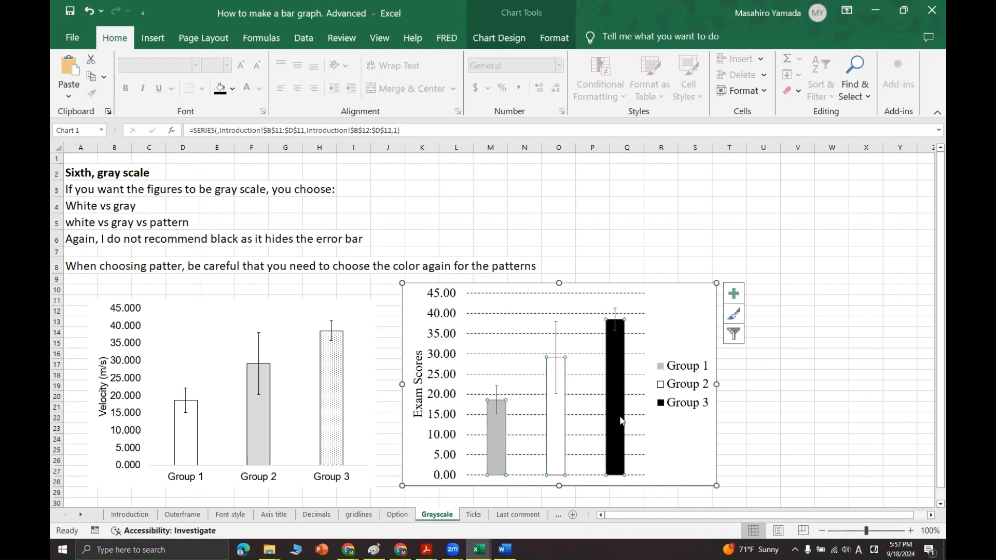
left_click(621, 226)
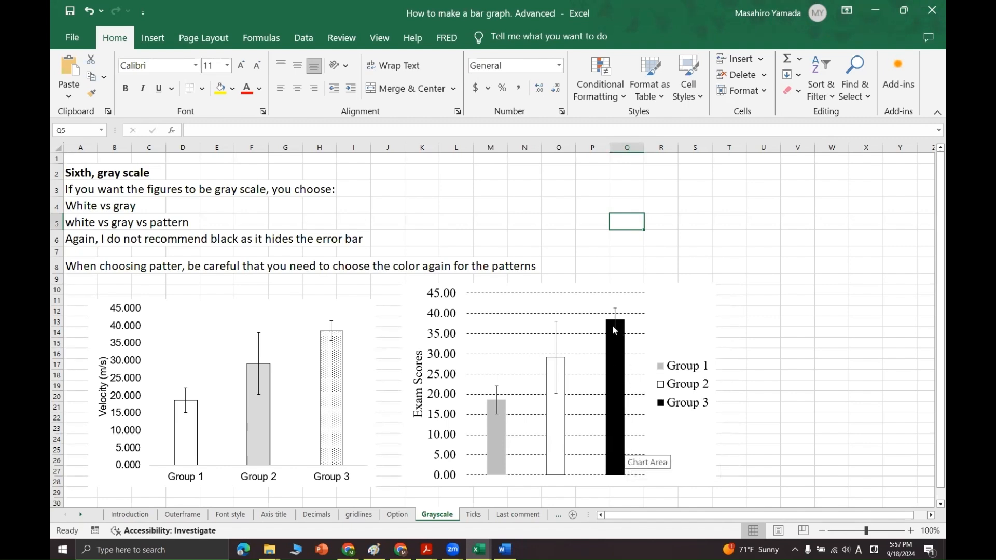
Apply a pattern fill with fine diagonal stripes to only the Group 3 bar of the pasted chart
left_click(621, 386)
left_click(661, 238)
left_click(618, 383)
left_click(617, 383)
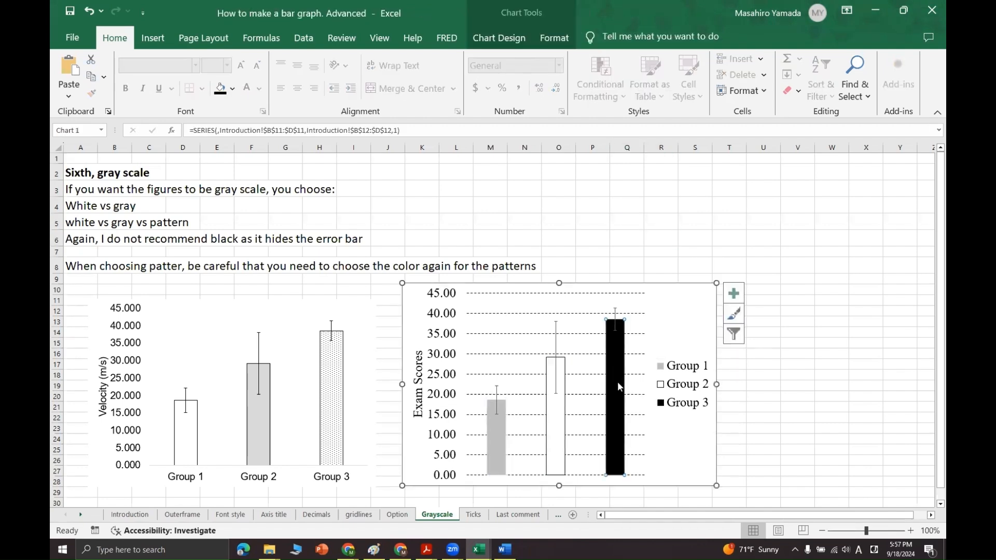
double_click(617, 386)
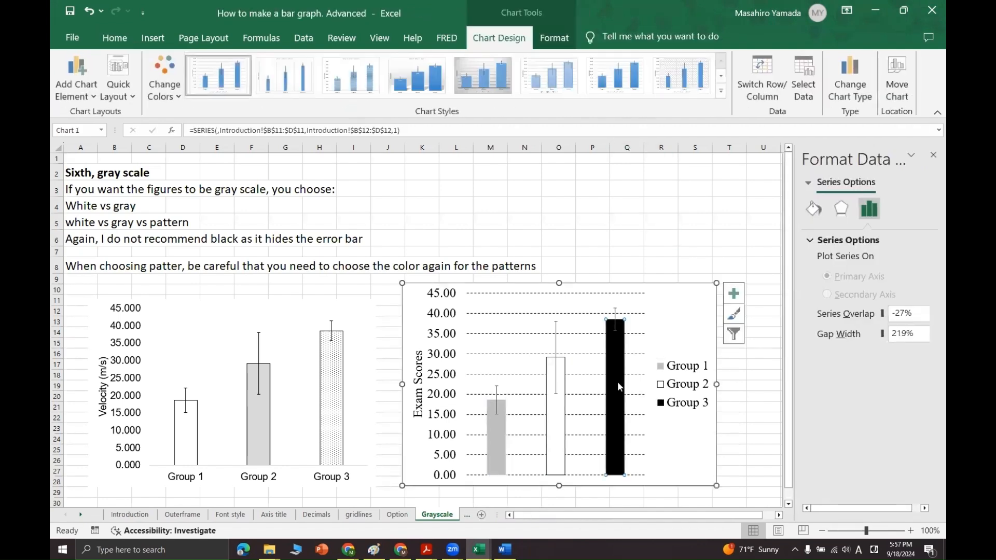
left_click(814, 209)
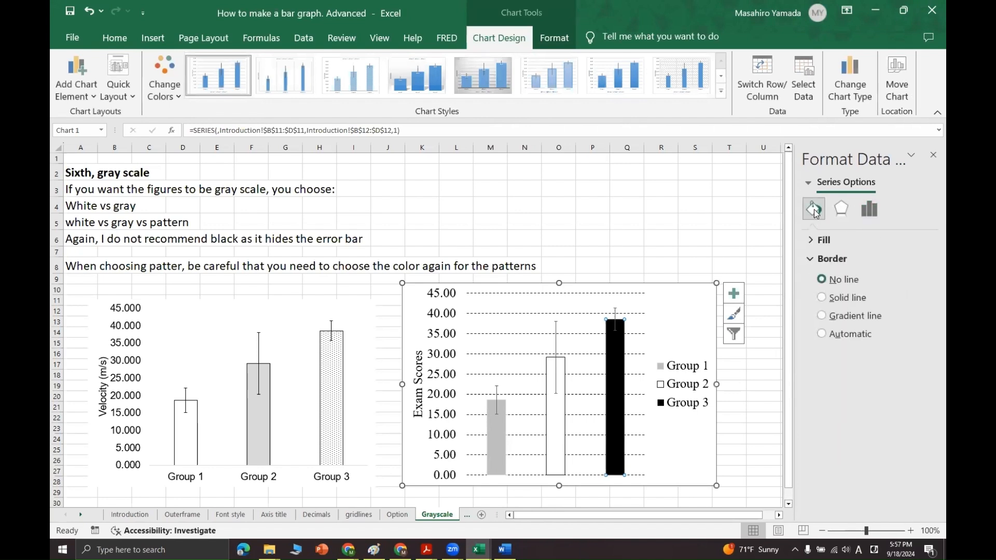
left_click(870, 211)
left_click(814, 210)
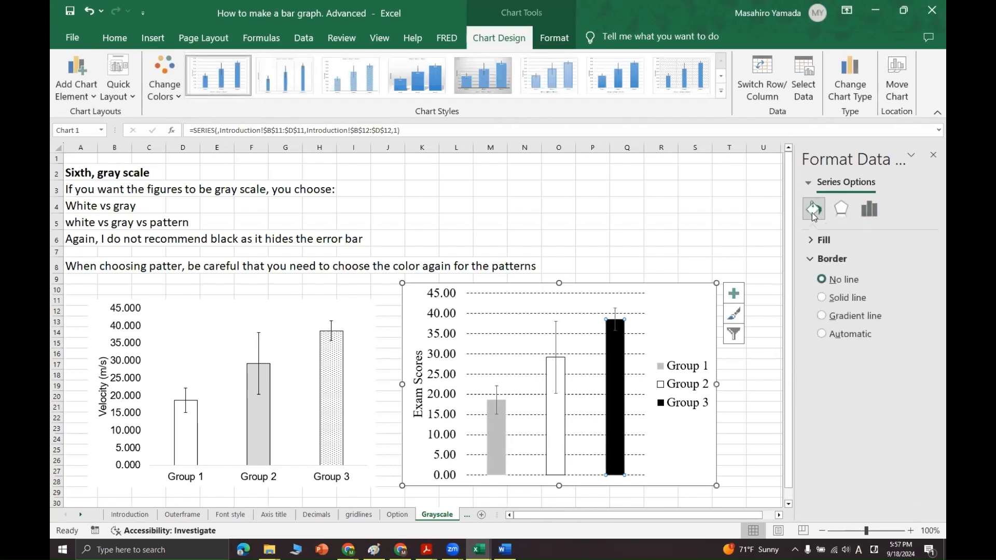
left_click(813, 240)
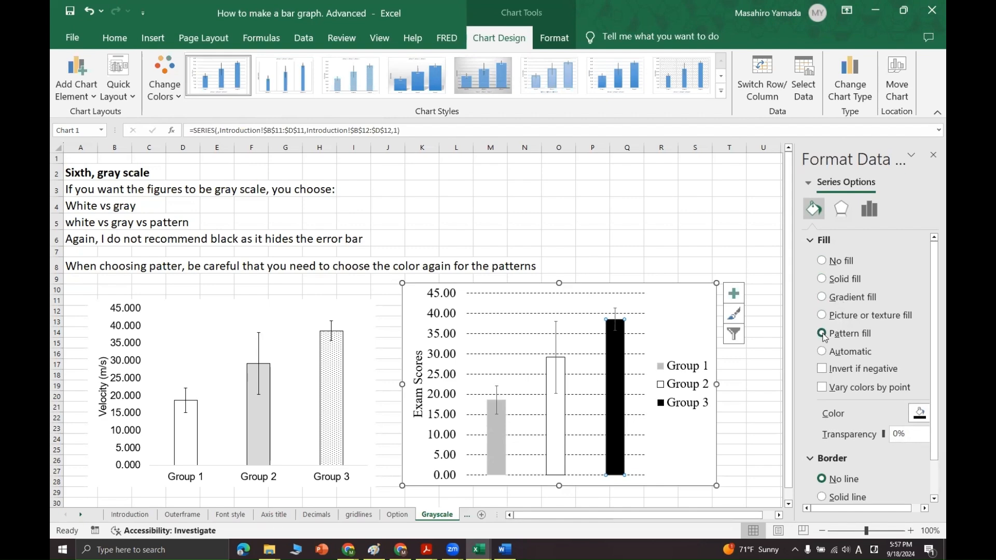
scroll(825, 338, "down", 2)
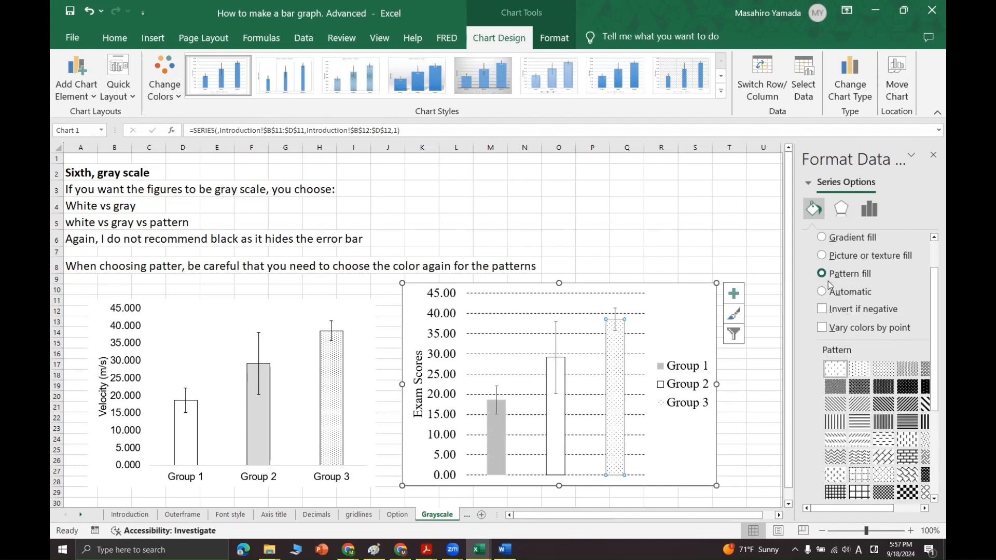
mouse_move(855, 511)
left_mouse_down()
mouse_move(878, 514)
mouse_move(853, 518)
left_mouse_up()
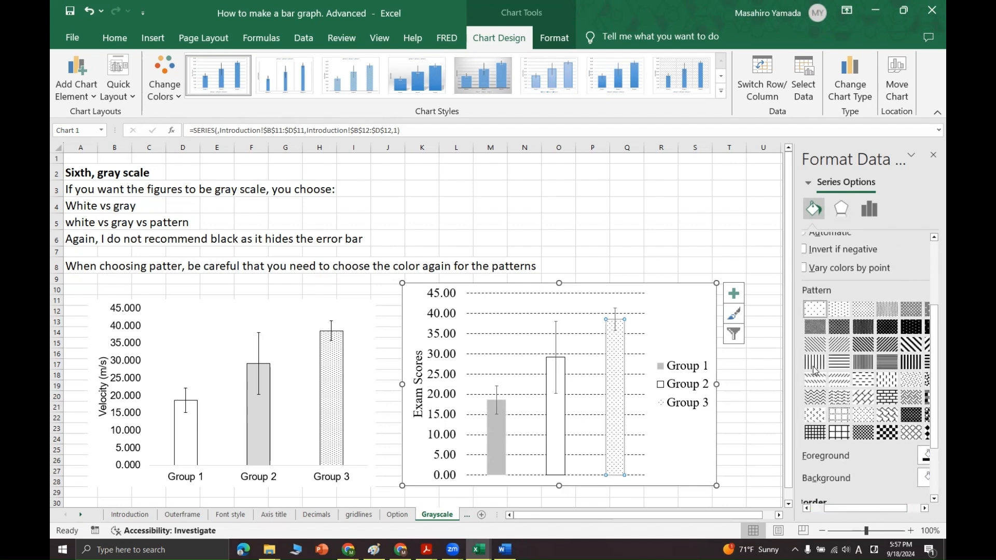
left_click(815, 345)
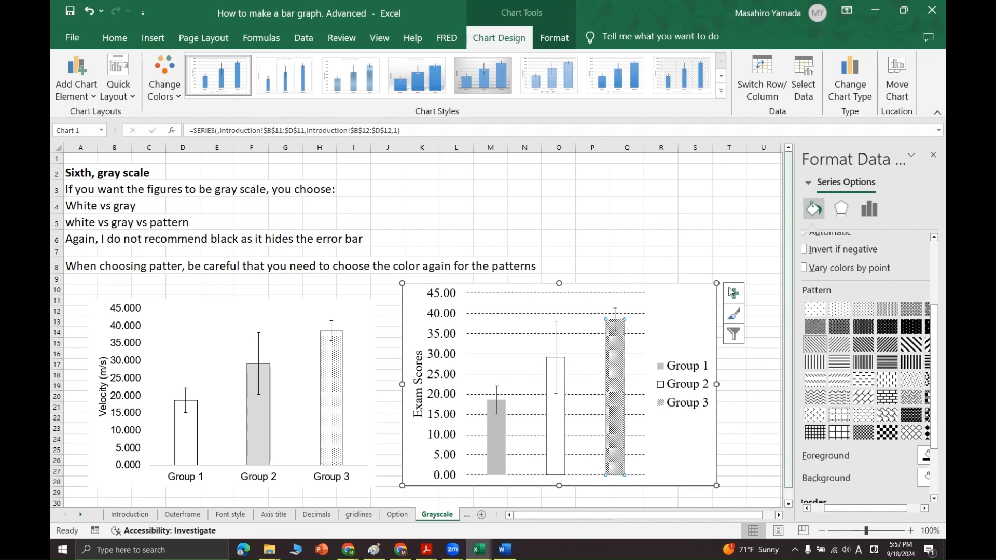
Copy the grayscale-styled chart onto the Ticks sheet, beside the example chart
left_click(690, 258)
left_click(676, 301)
key("ctrl+Page_Down")
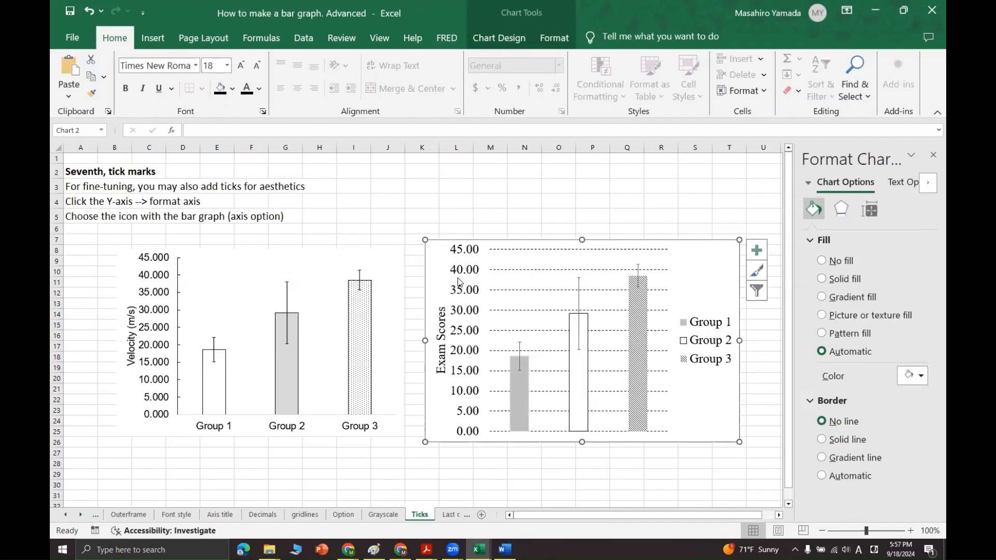
Remove the major gridlines from the chart copy on the Ticks sheet by setting them to No line
left_click(507, 272)
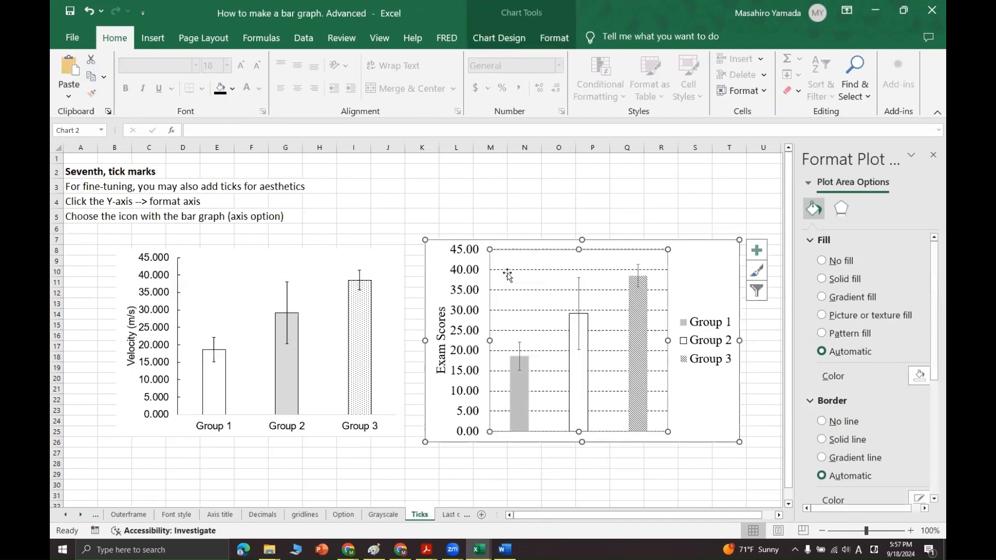
left_click(507, 271)
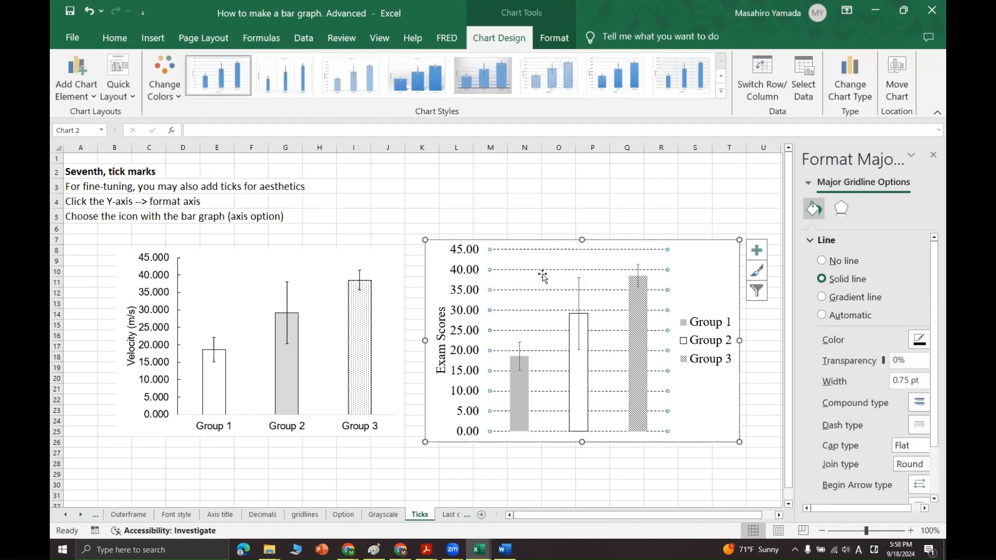
left_click(844, 261)
Set the major tick marks of the chart copy's vertical axis to Inside and give the axis a solid black line
left_click(471, 273)
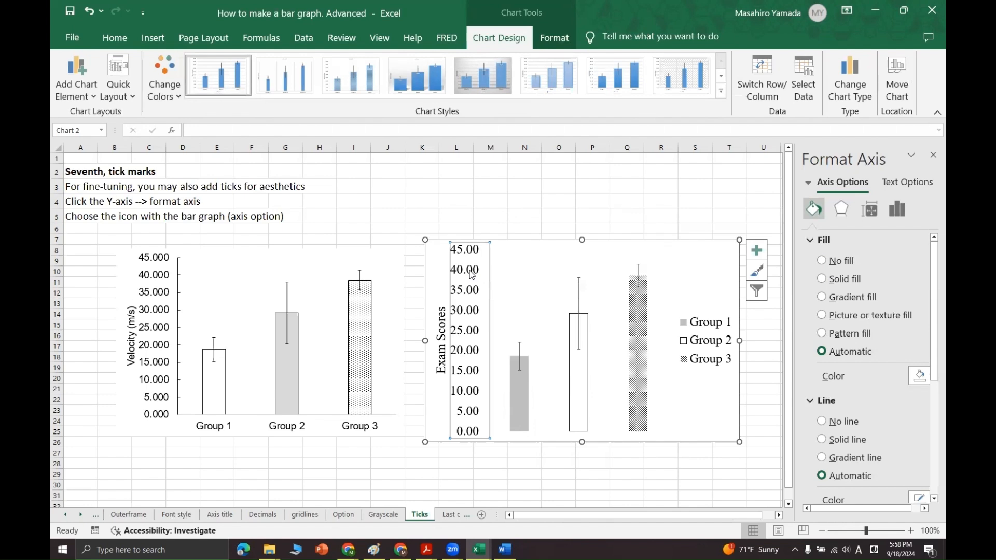
left_click(479, 232)
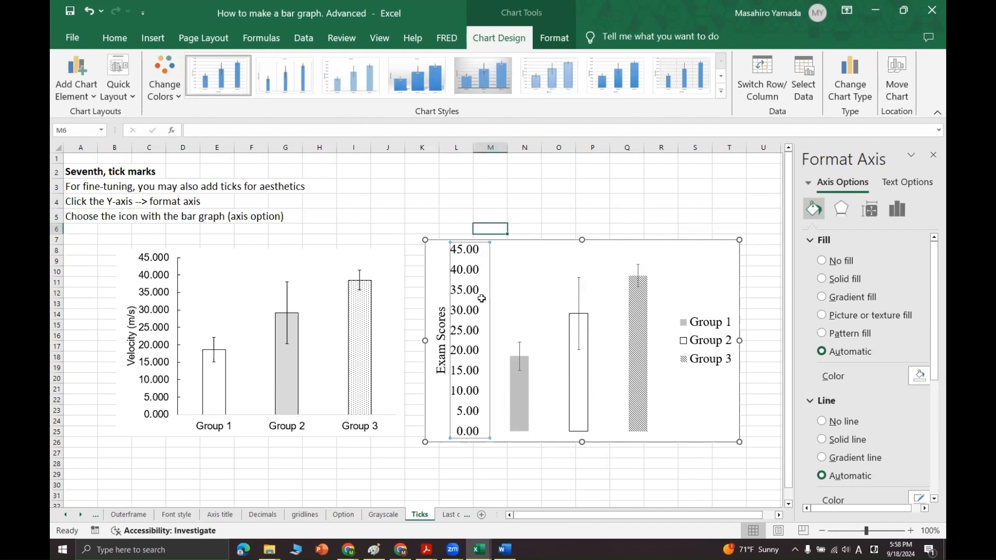
left_click(464, 349)
left_click(465, 349)
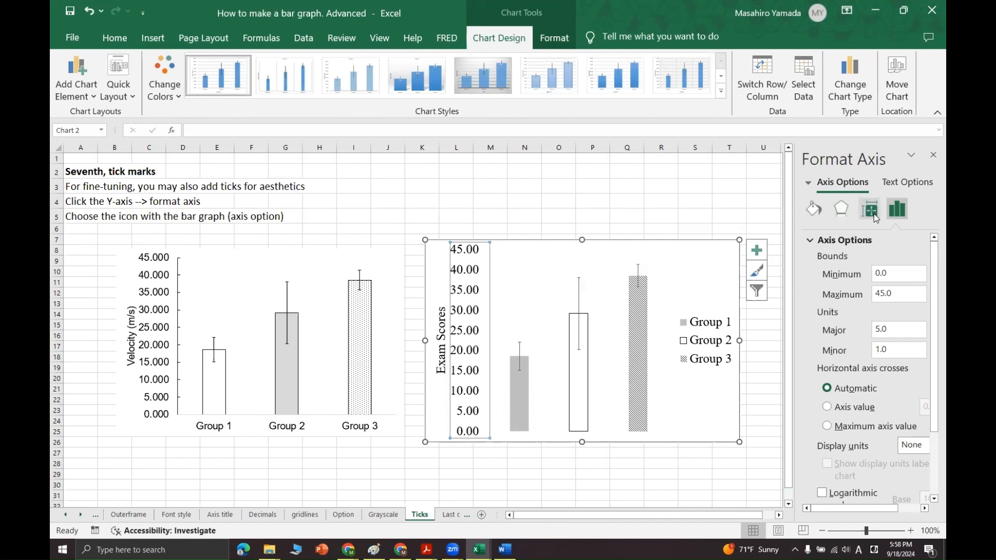
scroll(867, 312, "down", 3)
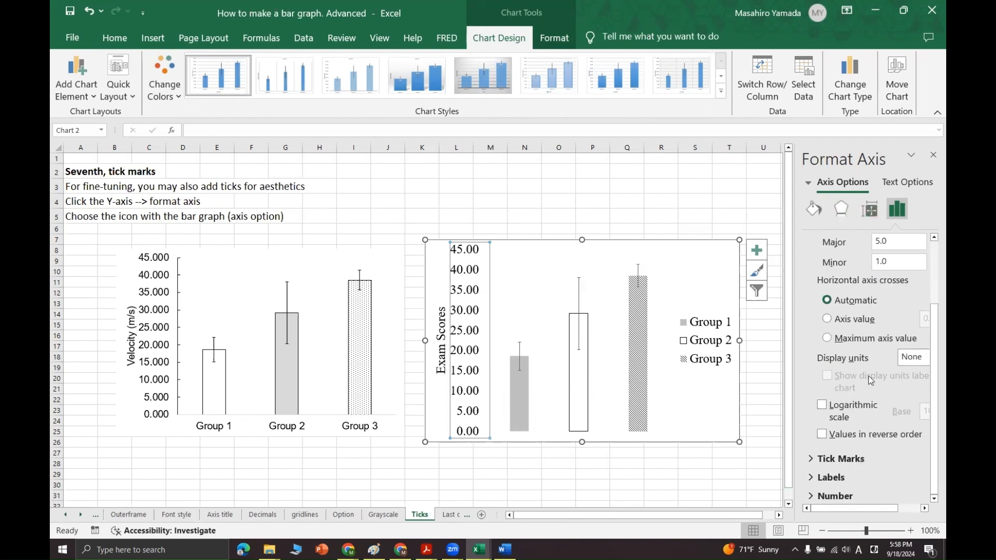
left_click(809, 458)
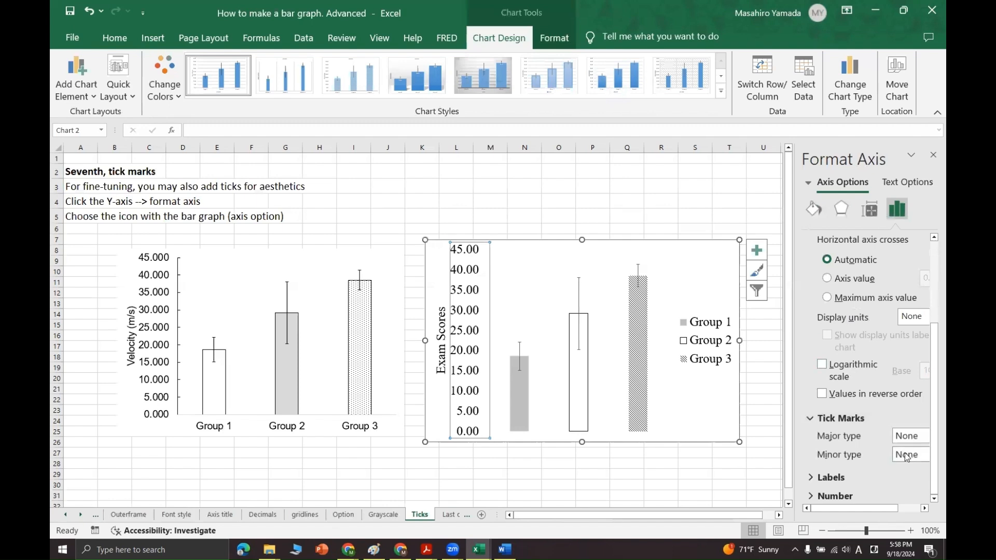
left_click(905, 440)
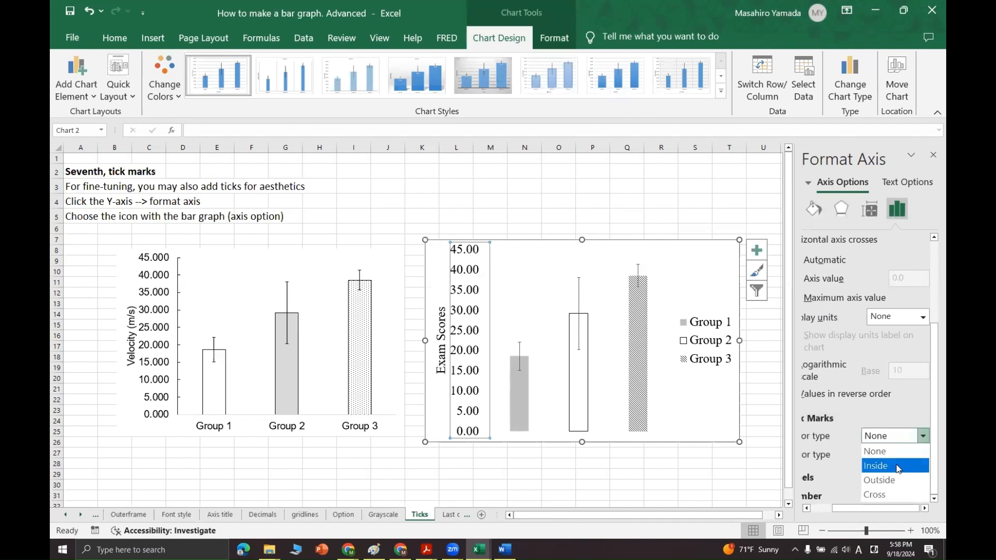
left_click(899, 466)
left_click(900, 436)
left_click(894, 466)
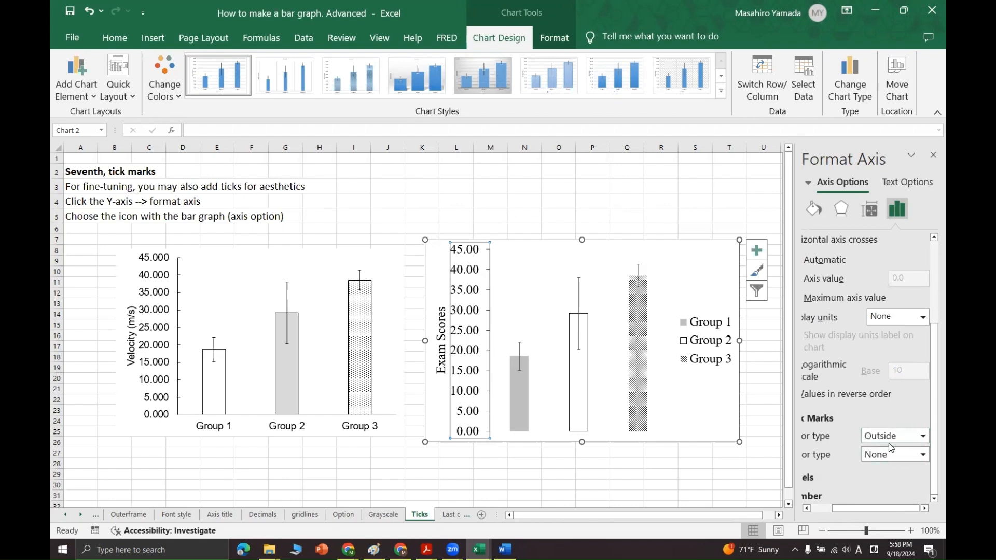
scroll(888, 438, "down", 1)
left_click(889, 437)
left_click(894, 466)
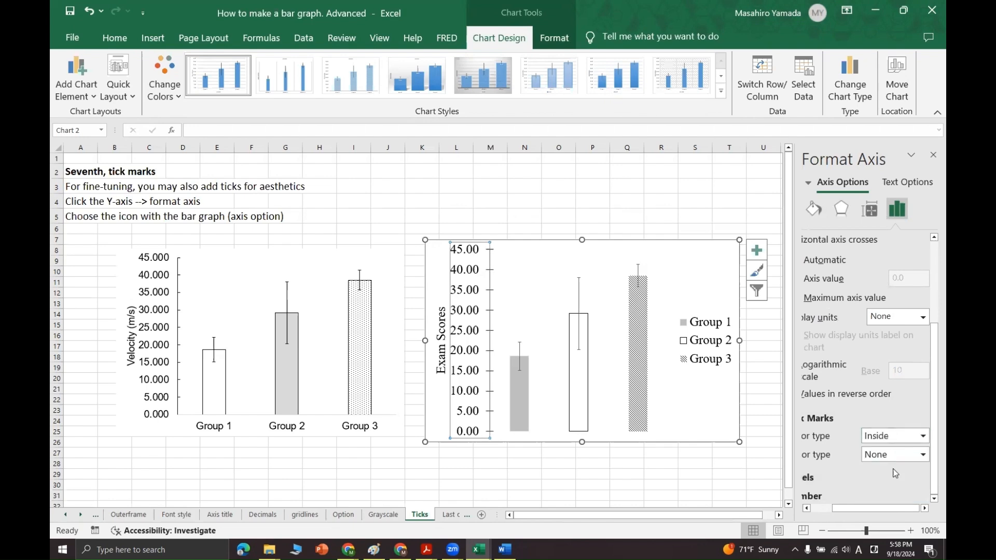
left_click(615, 199)
left_click(448, 437)
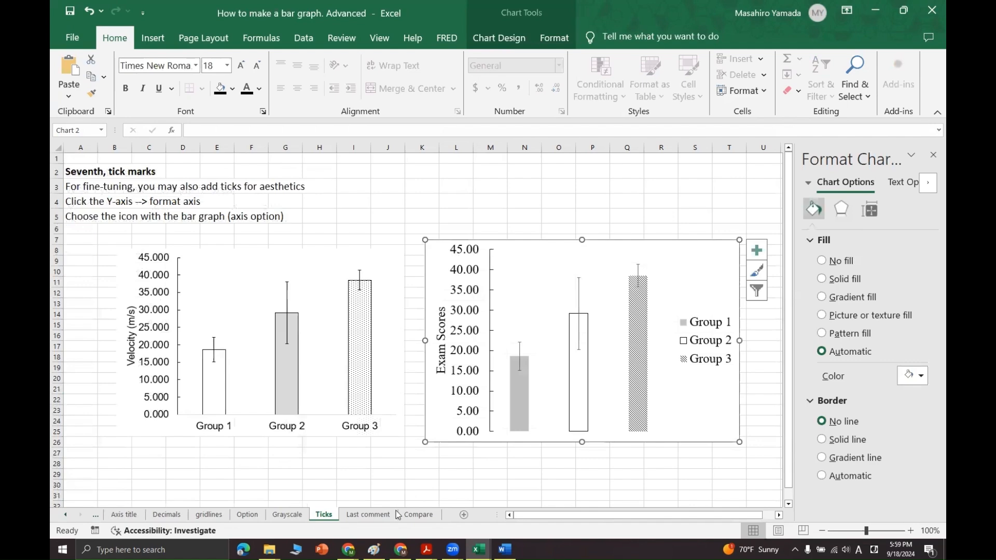
Paste a copy of the ticked chart onto the Last comment sheet and position it to the right of the example chart
left_click(389, 514)
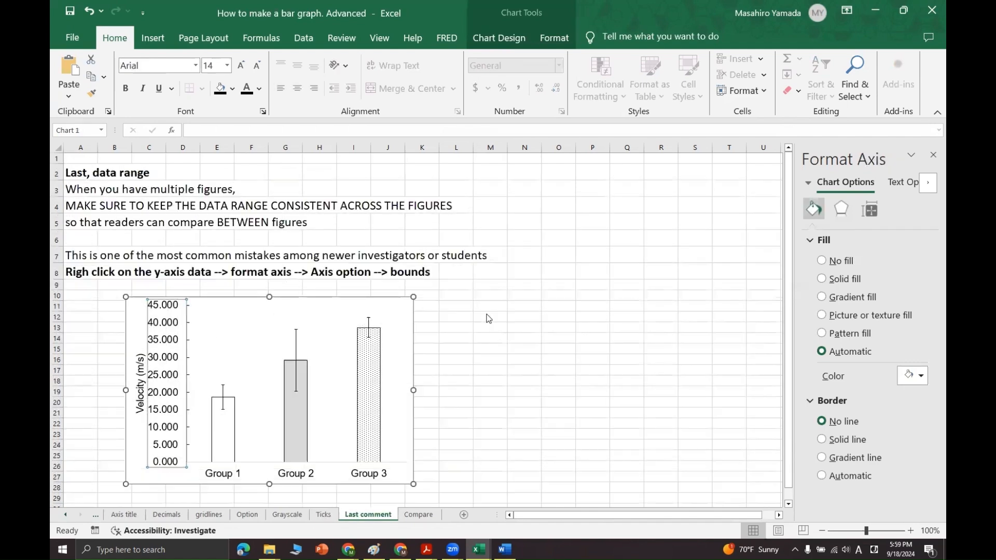
left_click(506, 324)
left_click_drag(506, 325, 469, 292)
Set the minimum bound of the Exam Scores axis to 10 in the chart copy on the Last comment sheet
left_click(484, 377)
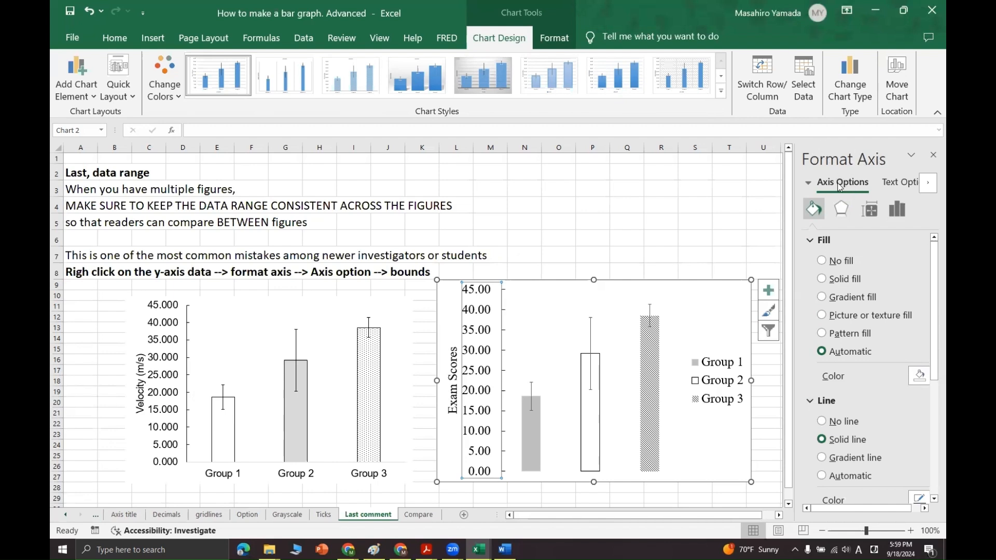
left_click(898, 210)
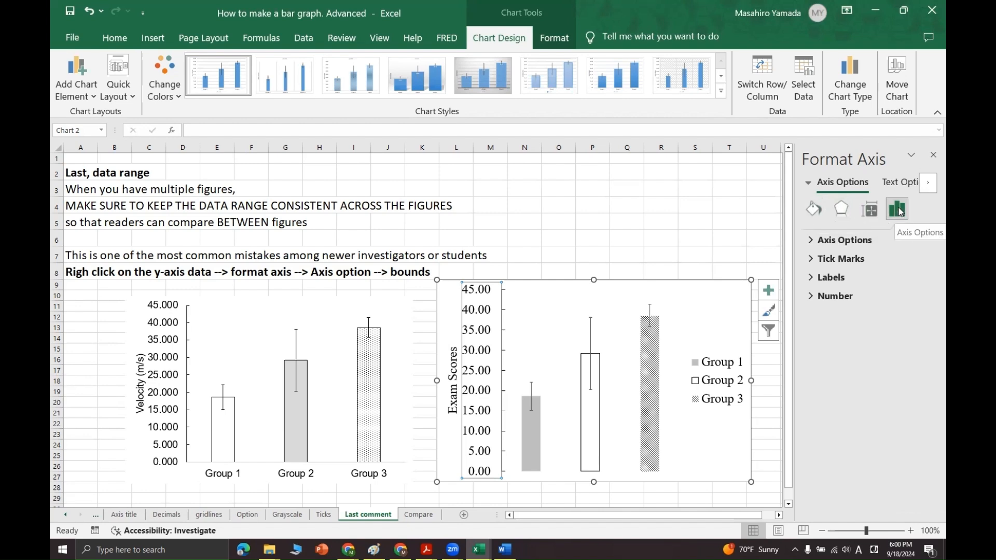
left_click(845, 241)
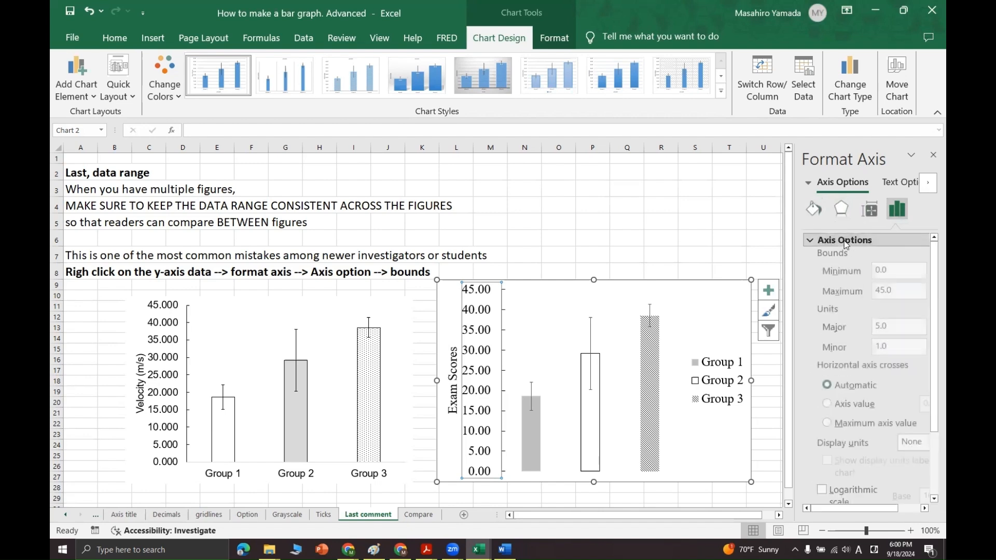
double_click(900, 275)
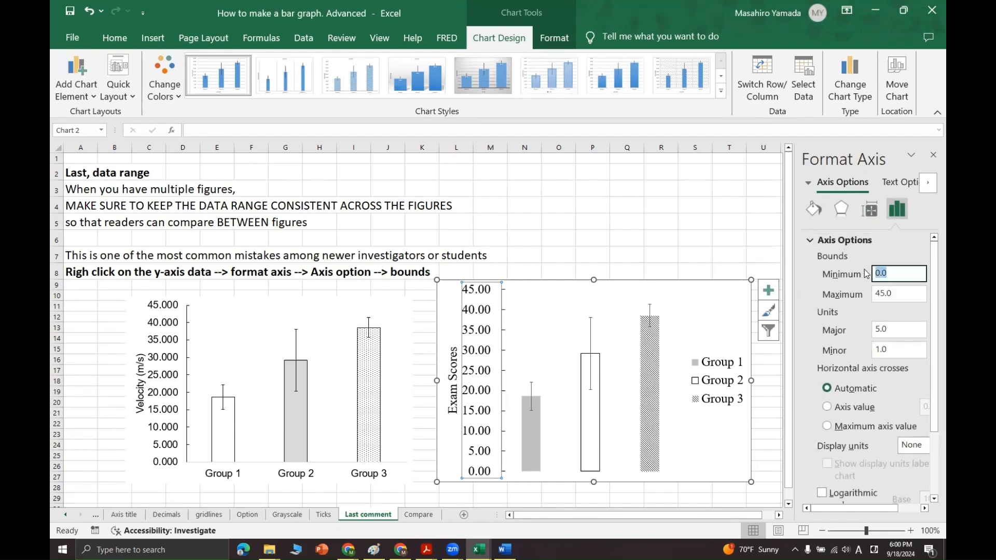
type("20")
key("Return")
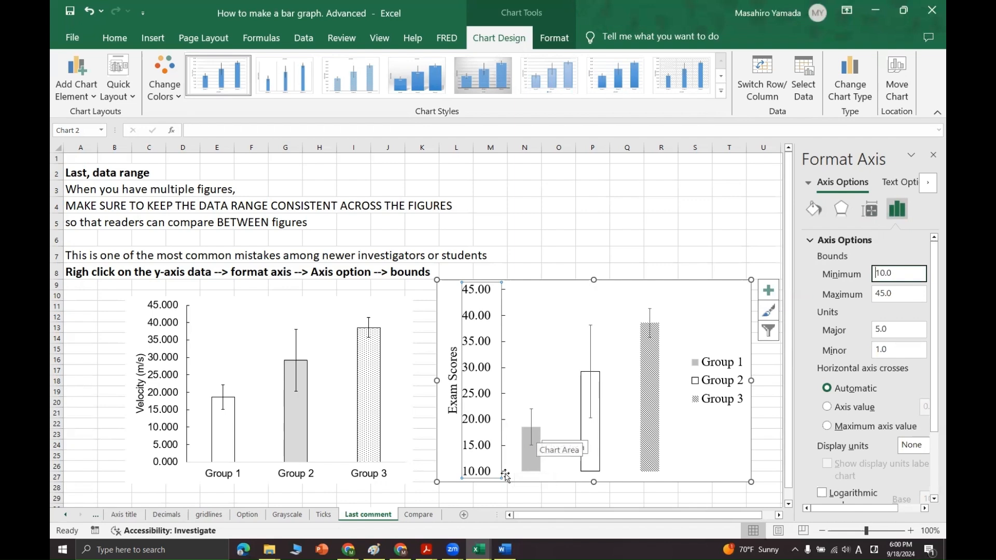
Set the major unit of the Exam Scores axis to 2.5 in the chart copy on the Last comment sheet
left_click(705, 466)
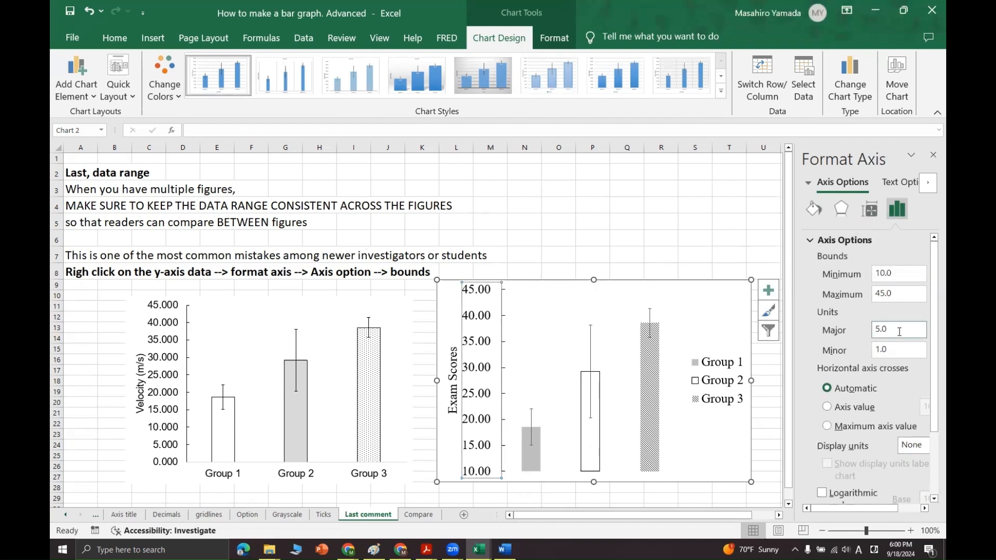
double_click(899, 330)
type("2.5")
key("Return")
key("Escape")
key("Escape")
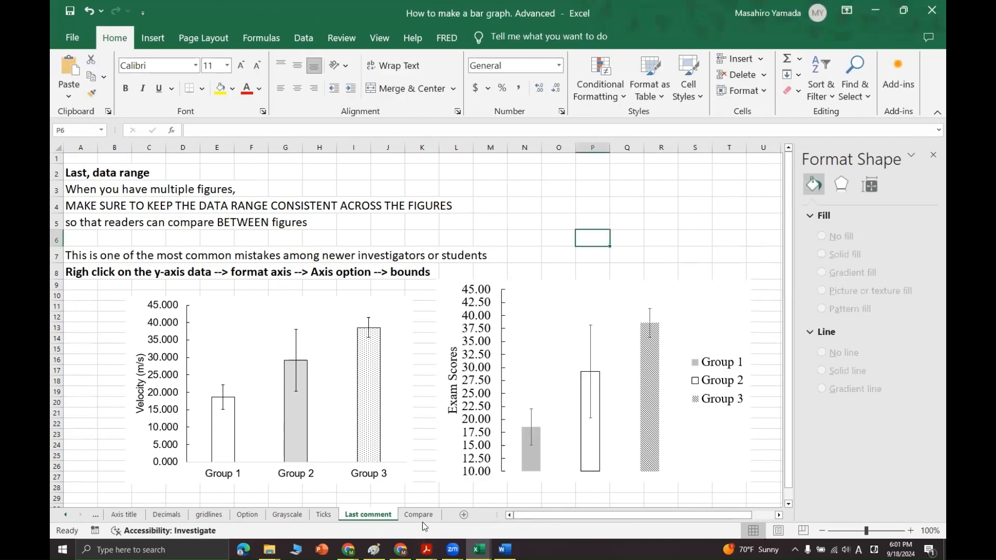
On the Compare sheet, move the default blue chart aside and place a copy of the Exam Scores chart below the Velocity chart
left_click(419, 514)
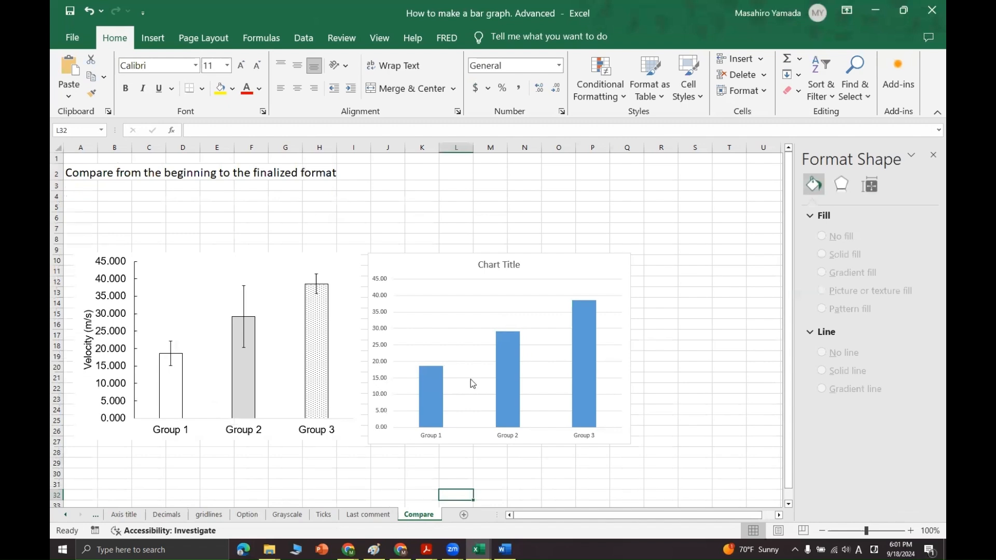
left_click(432, 260)
left_click(749, 281)
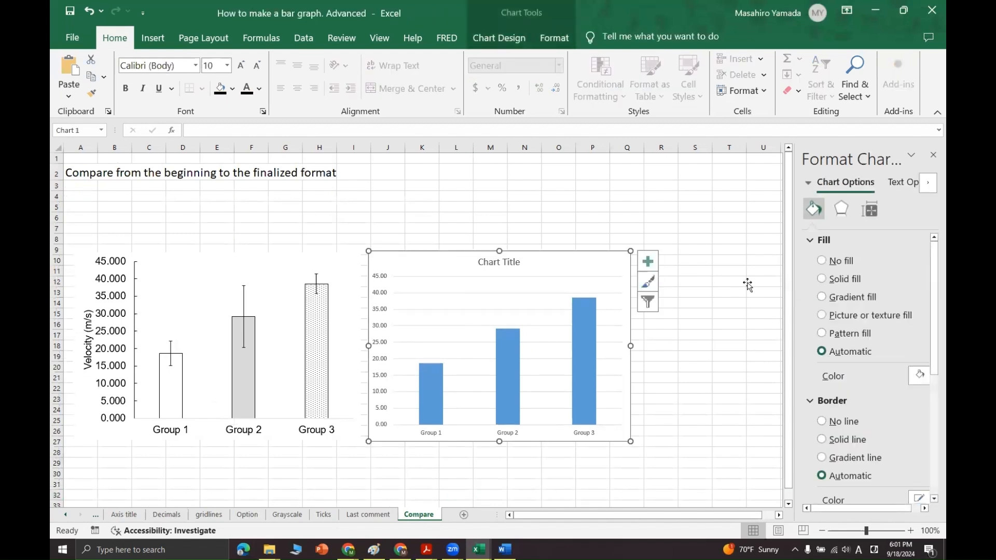
left_click(587, 263)
left_click(736, 271)
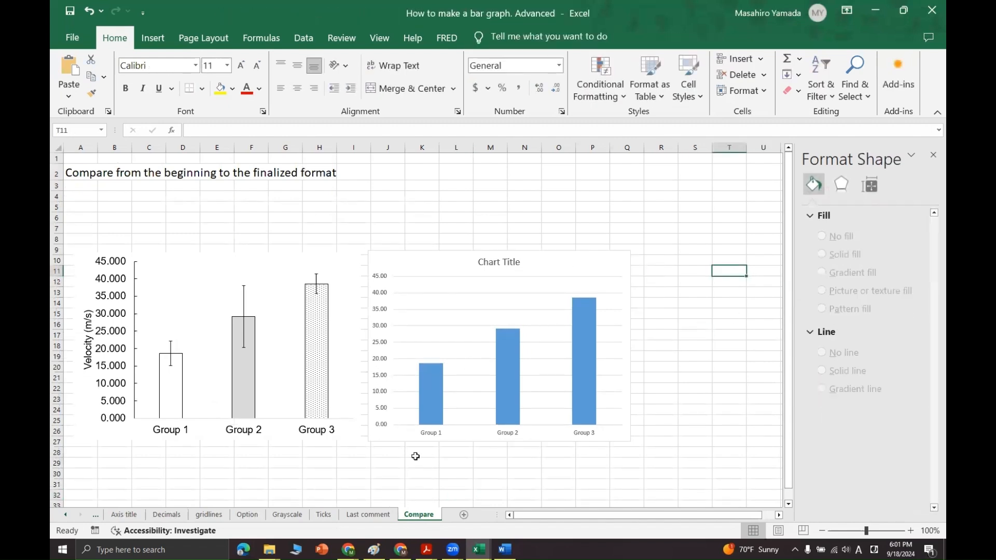
left_click(245, 469)
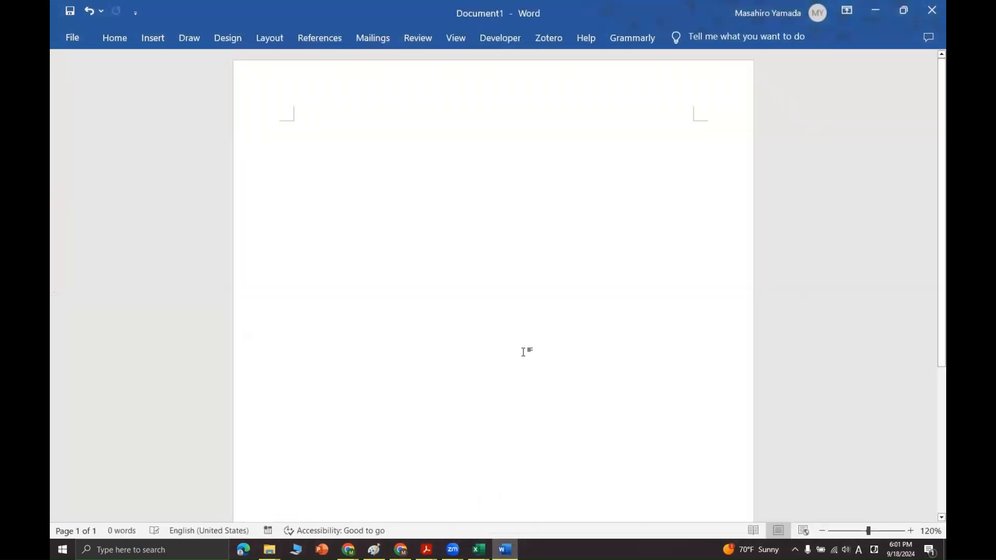
Switch to the blank Word document, paste the finalized Velocity chart and add the label "Figure 1" above it
key("ctrl+v")
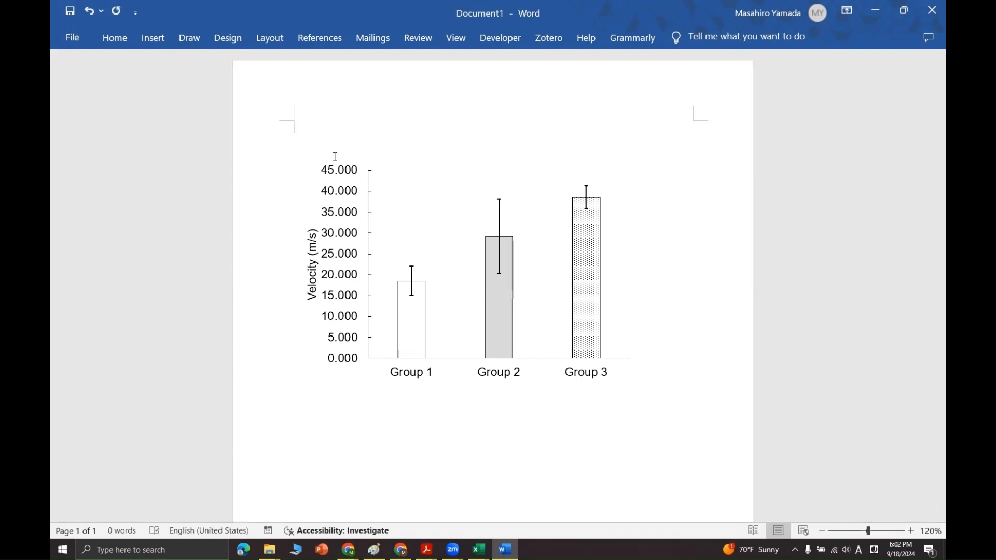
type("Figure 1")
key("Return")
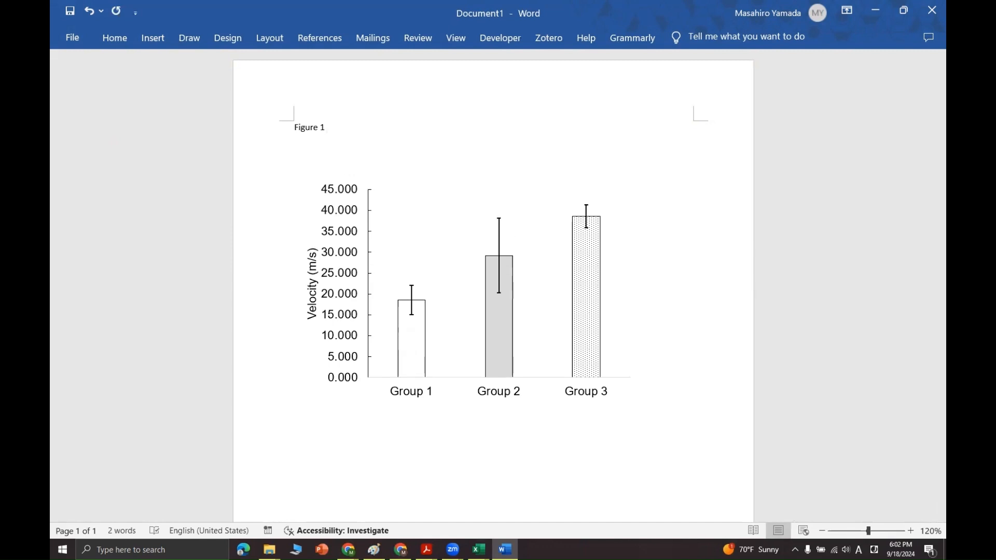
Add the line "Title of the Figure" under the figure label and make it italic
type("T")
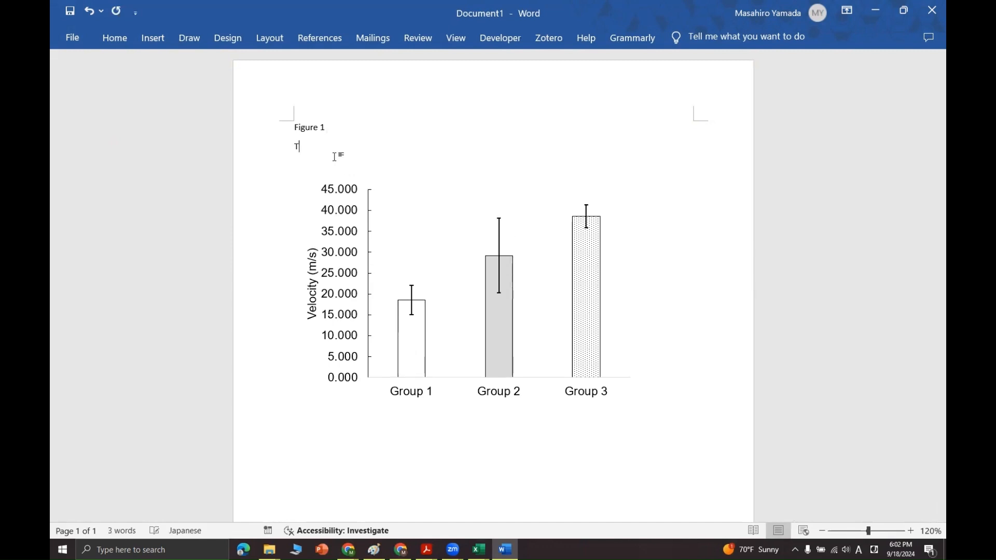
type("itle of the Figure")
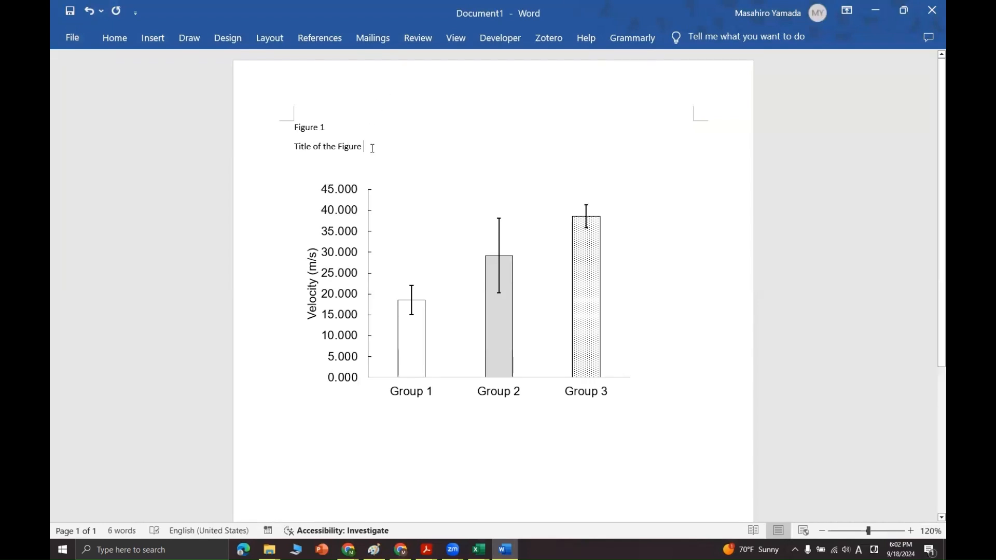
left_click_drag(372, 147, 294, 151)
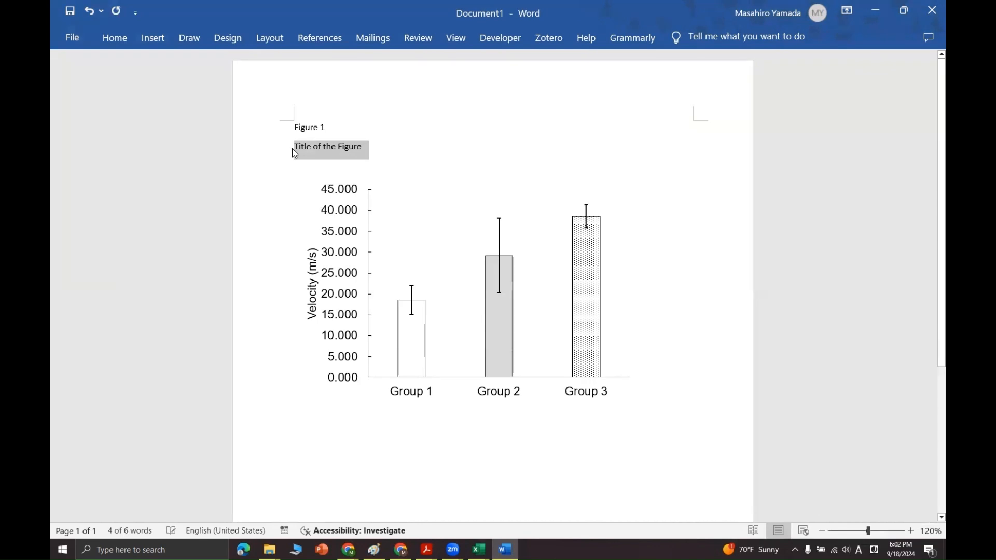
key("ctrl+i")
left_click(343, 151)
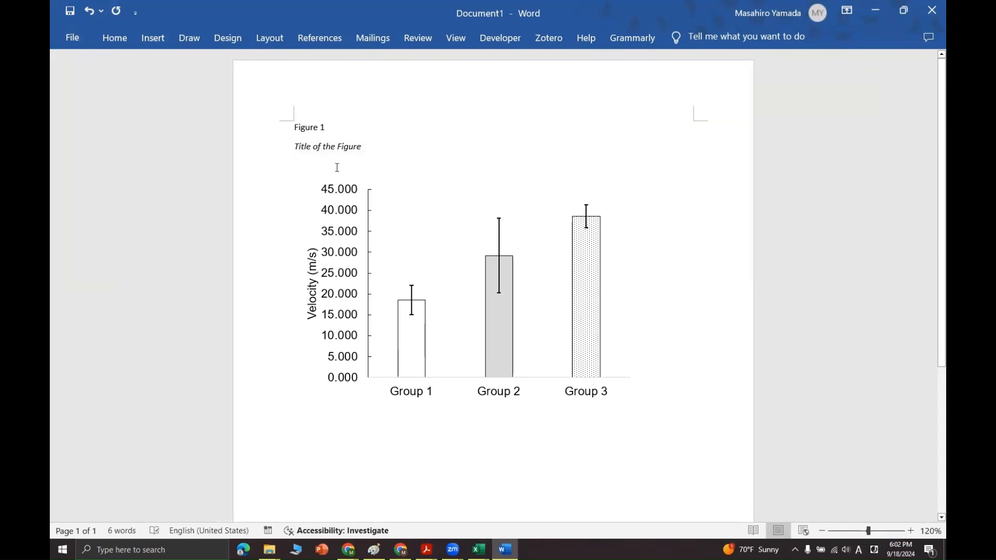
key("BackSpace")
type("f")
key("BackSpace")
type("F")
Make the "Figure 1" label above the chart bold
left_click_drag(330, 127, 293, 129)
key("ctrl+b")
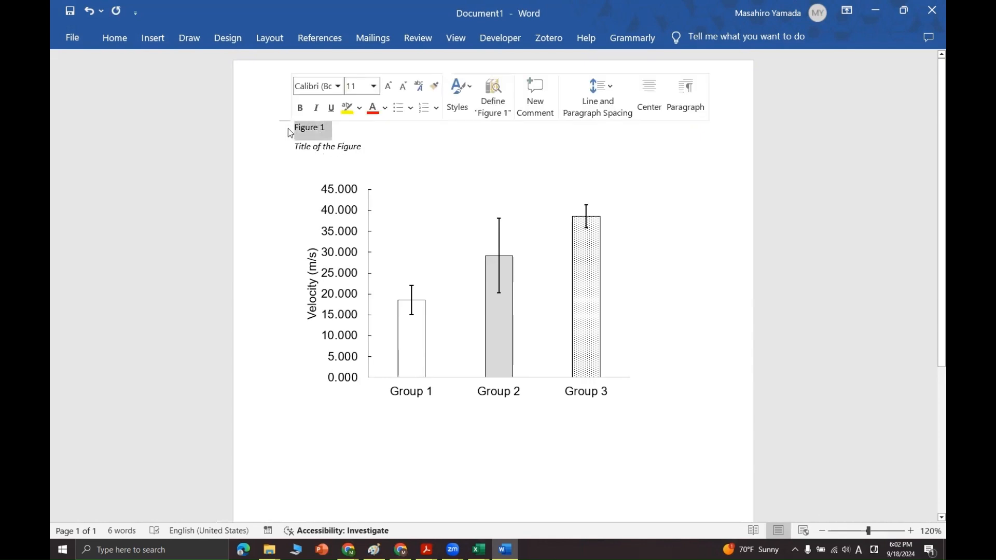
left_click(357, 419)
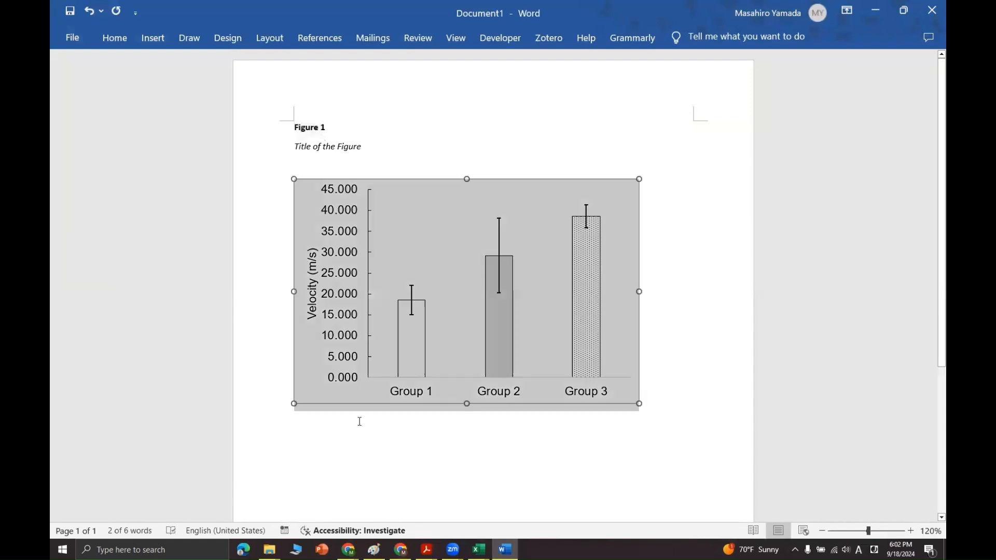
Add "Note." on the line below the chart and italicize the word Note
left_click(367, 426)
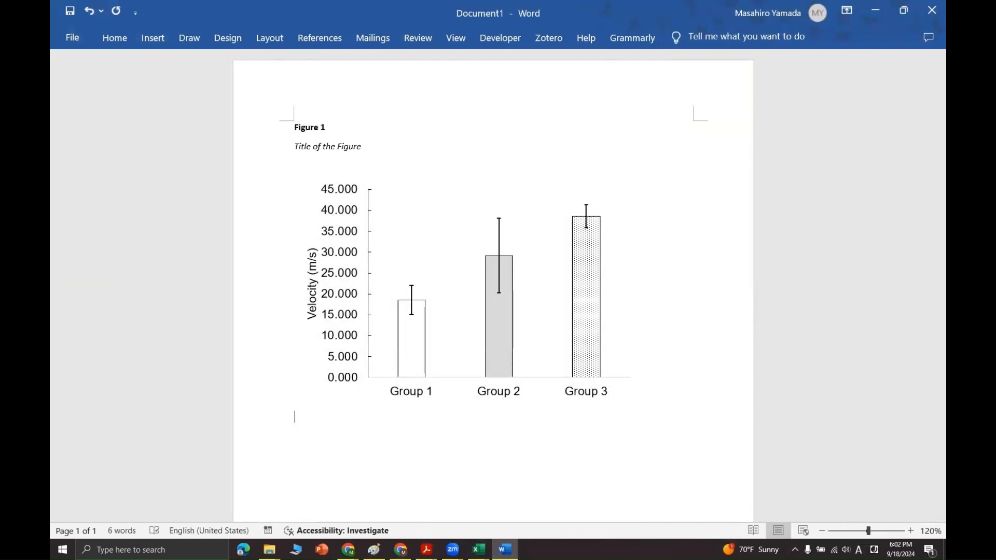
type("Note")
key("shift+Left")
key("shift+Left")
key("shift+Left")
key("shift+Left")
key("shift+Left")
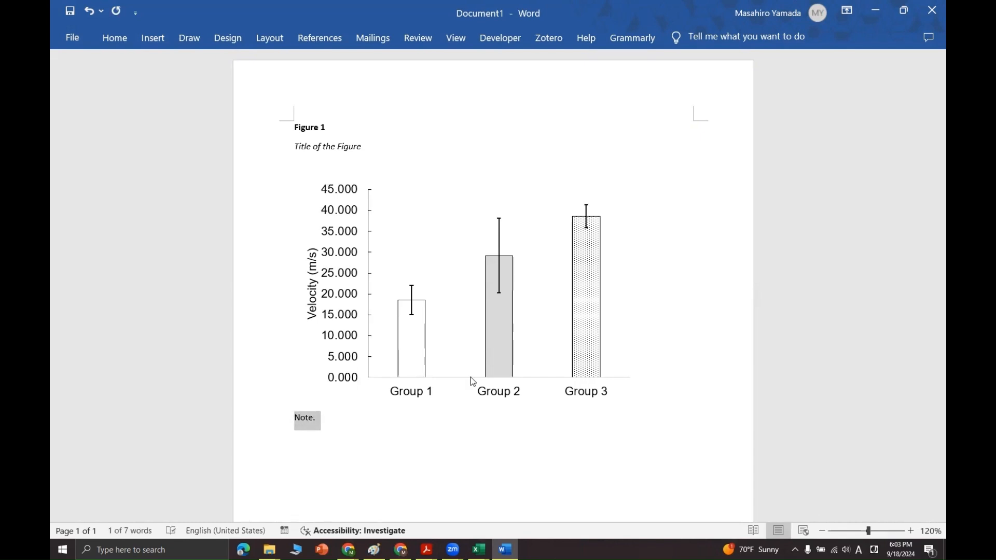
key("Left")
key("shift+Right")
key("shift+Right")
key("shift+Right")
key("shift+Right")
key("shift+Right")
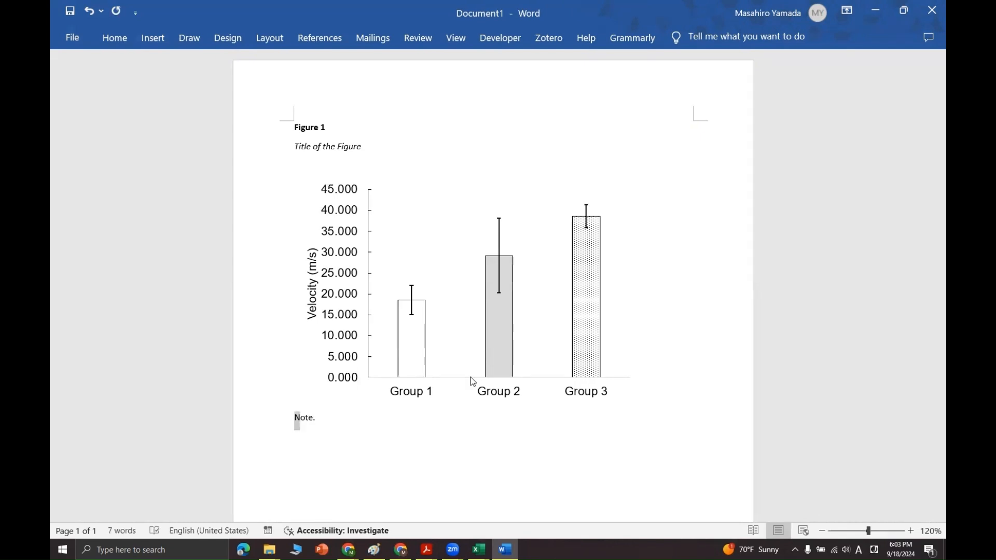
key("ctrl+i")
Add the text "Supplemental information." in regular style after the italic Note label
key("Right")
type("Supp")
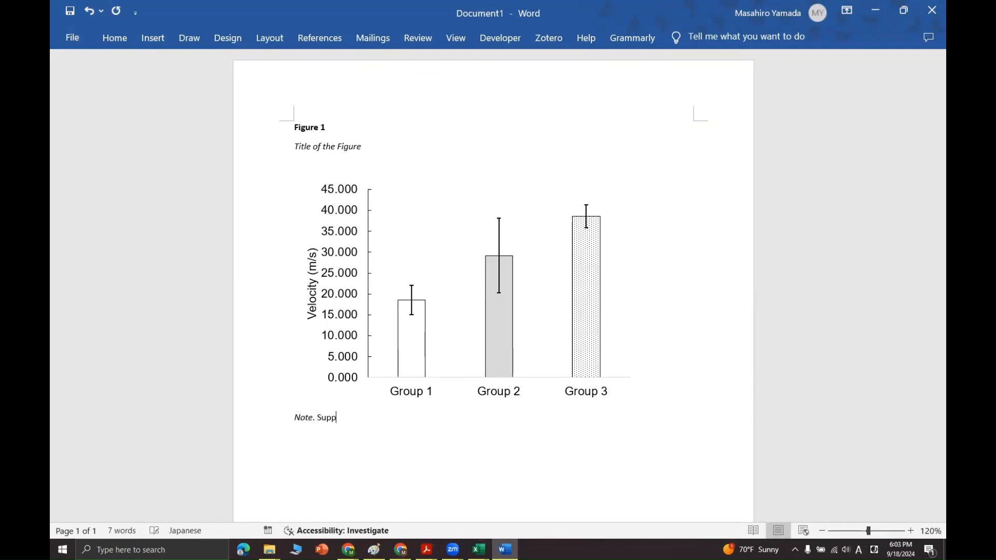
type("lemental information")
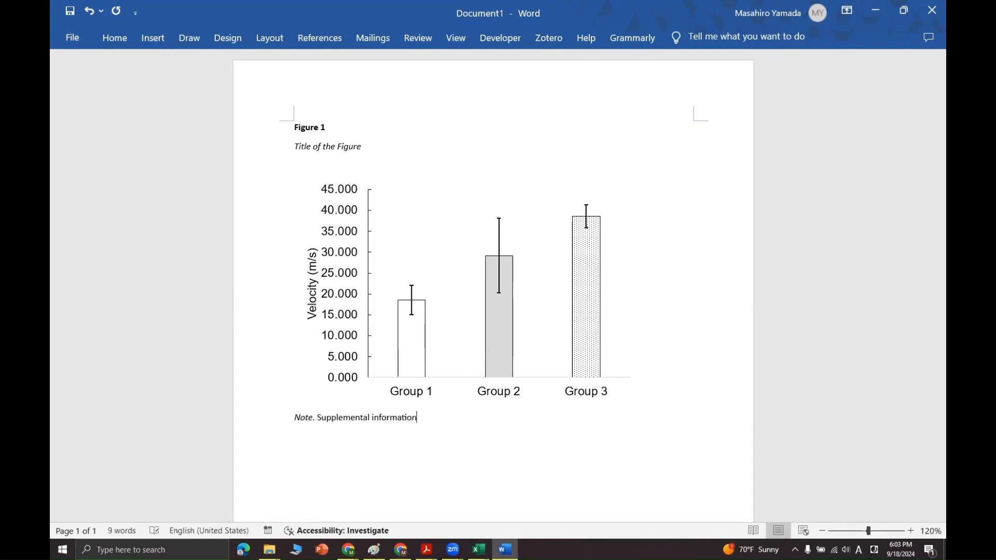
type(".")
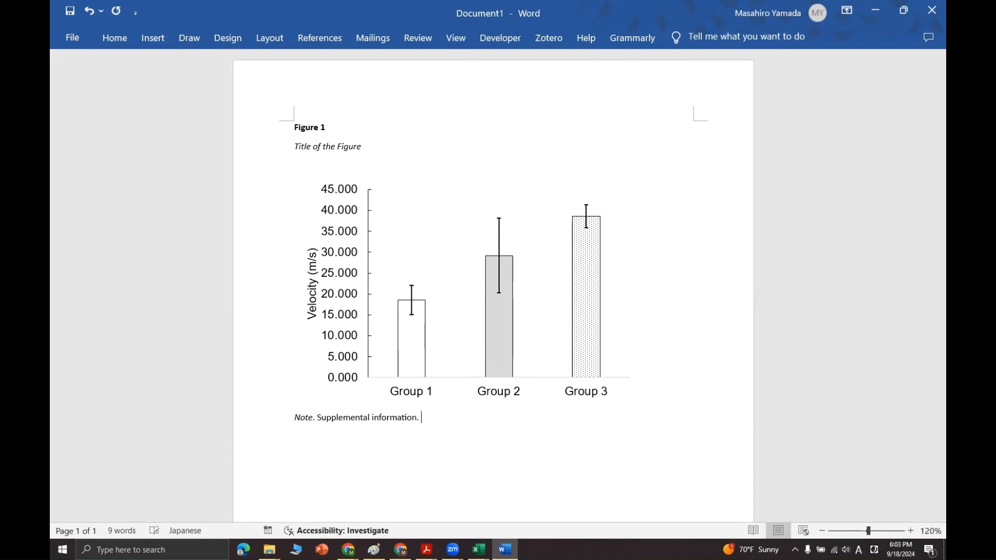